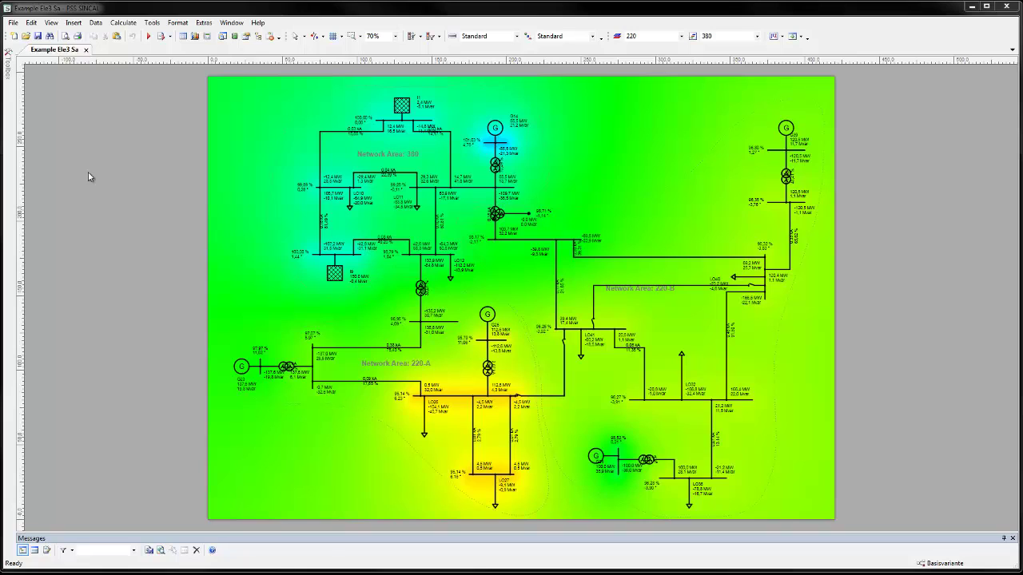
# Step: Simulate a malfunction of the 220-B line to the right-hand busbar
pyautogui.rightClick(613, 258)
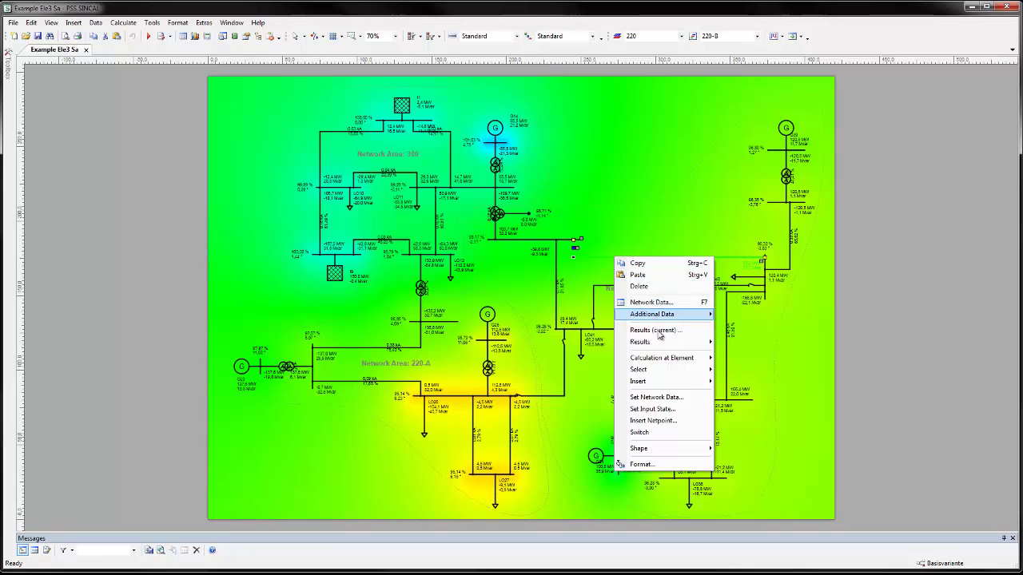
pyautogui.moveTo(672, 365)
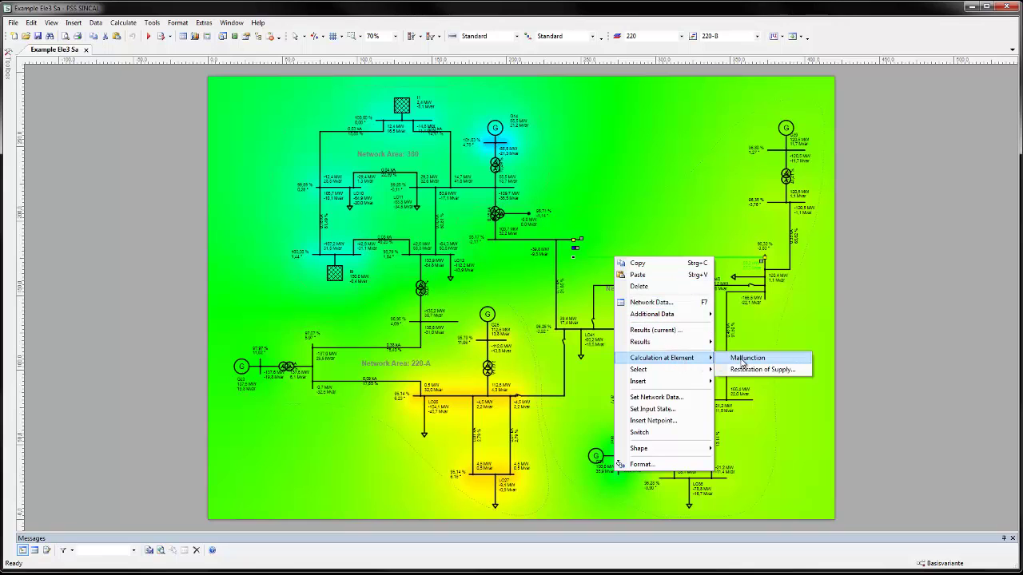
pyautogui.click(742, 359)
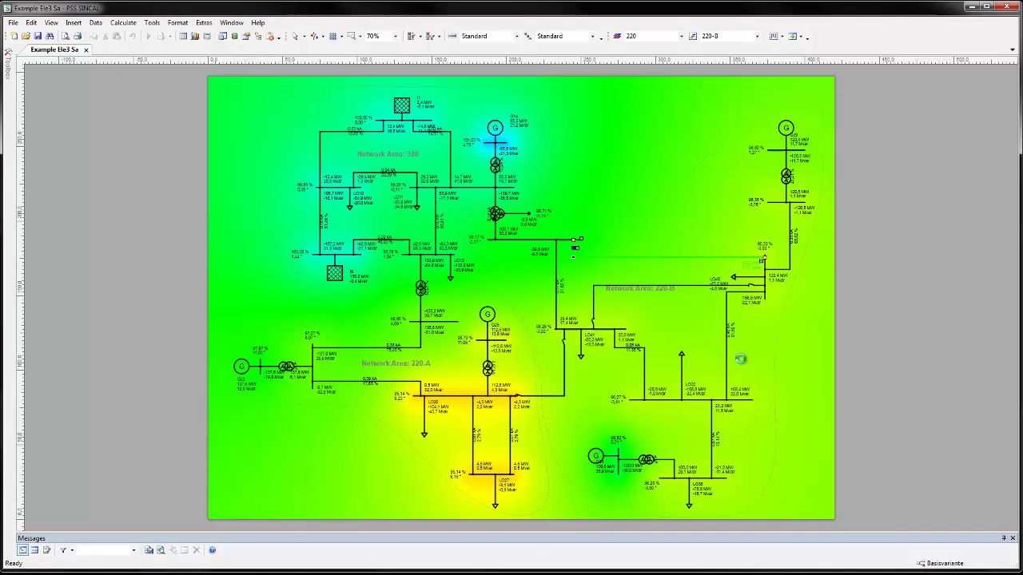
# Step: Redraw the voltage ISO-area heat map, overwriting the existing image, and clear the selection
pyautogui.click(151, 22)
pyautogui.click(180, 104)
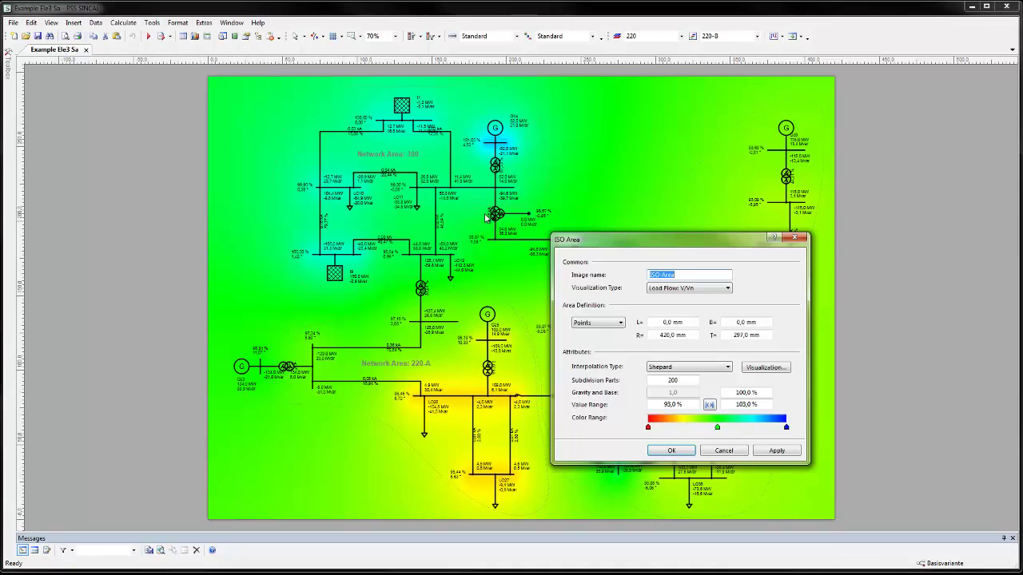
pyautogui.click(773, 452)
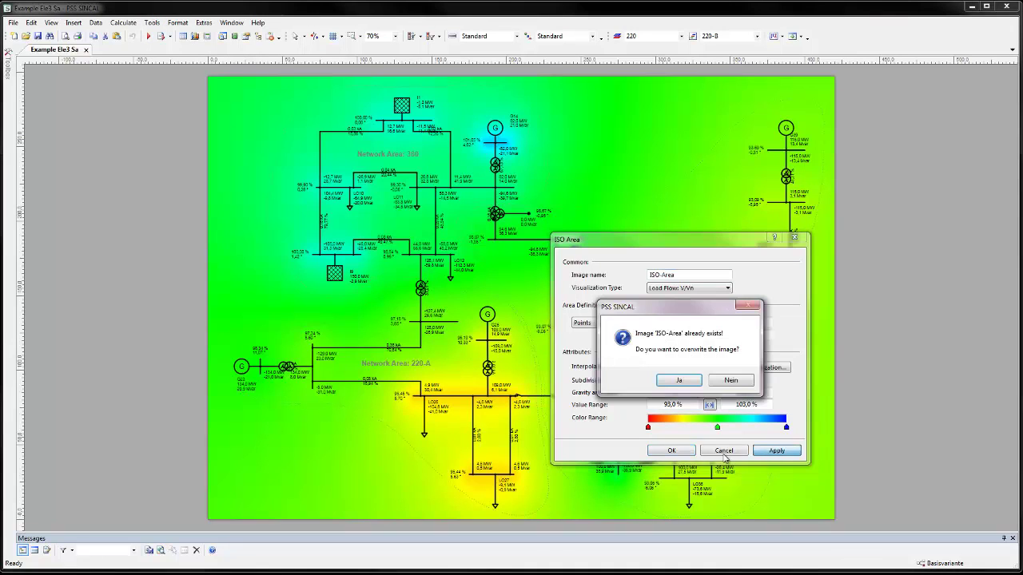
pyautogui.click(678, 380)
pyautogui.click(673, 451)
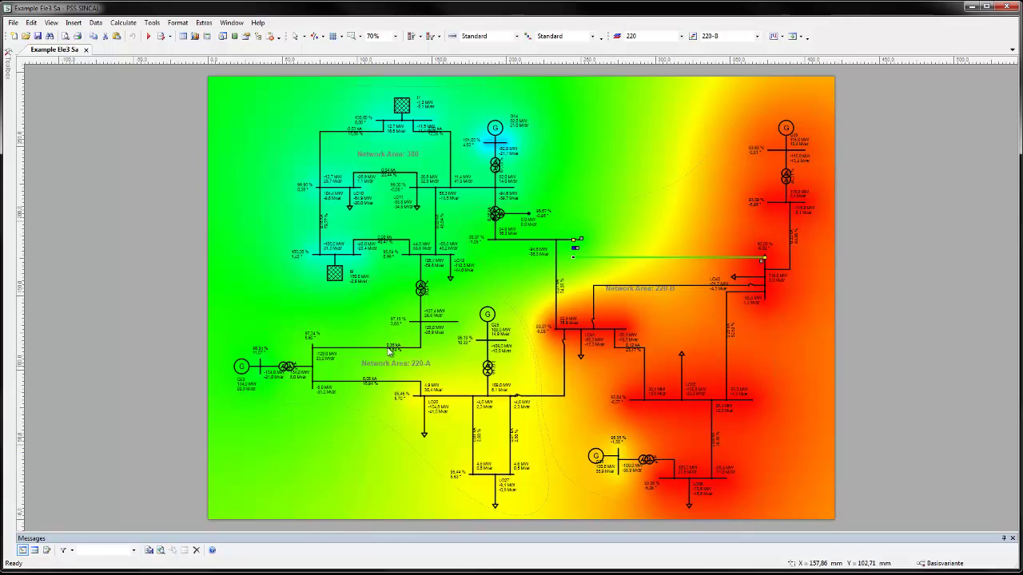
pyautogui.click(246, 235)
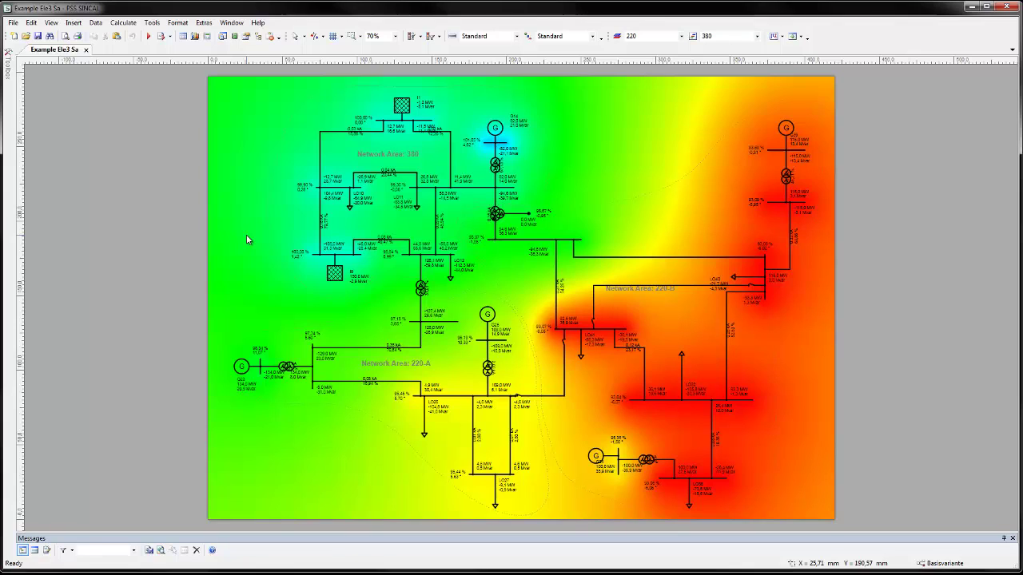
# Step: Remove the temporary images to clear the voltage heat map from the diagram
pyautogui.click(150, 23)
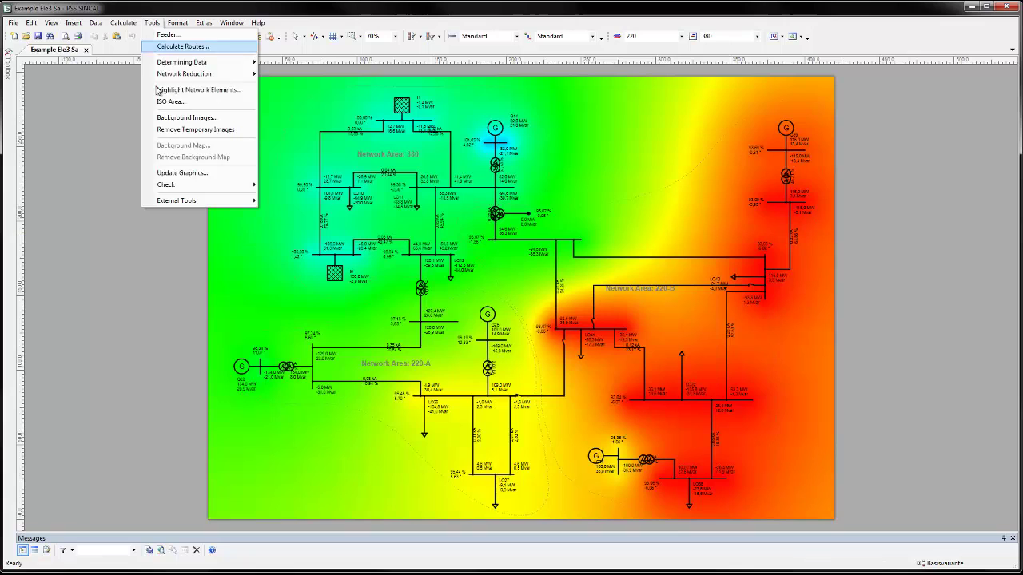
pyautogui.click(160, 130)
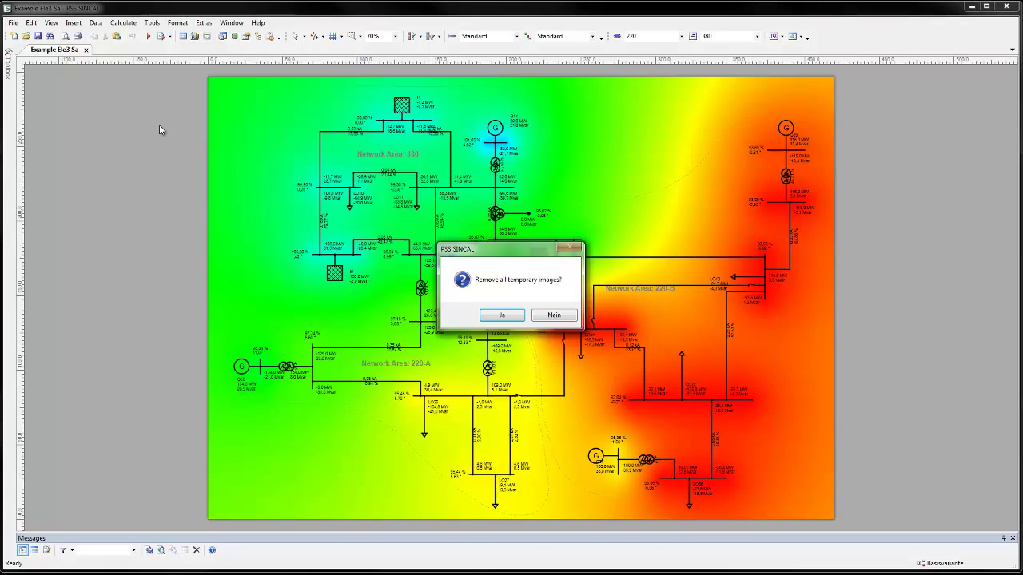
pyautogui.click(515, 318)
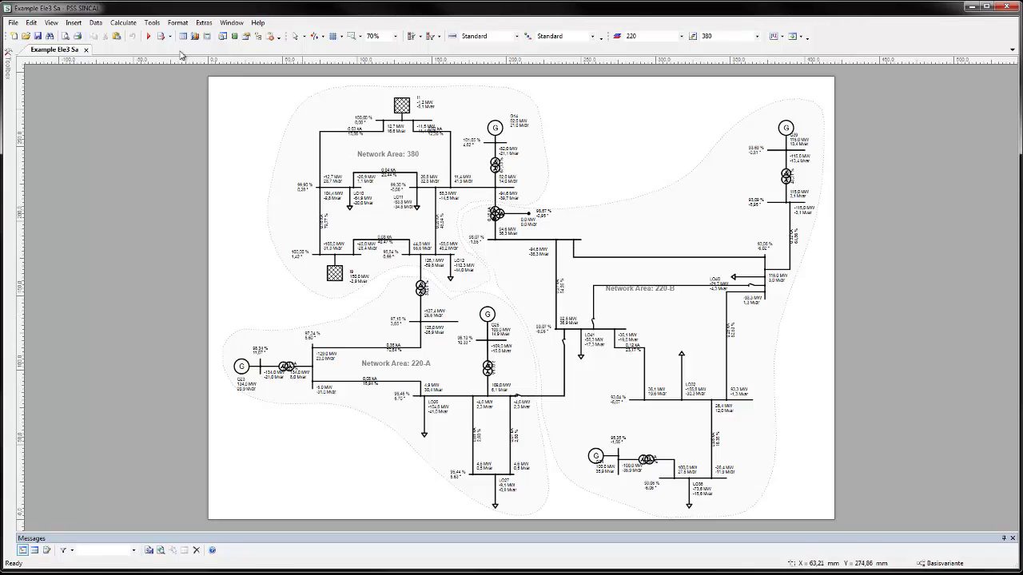
# Step: Check the element group types in the Network Browser, then open network area 380's settings
pyautogui.click(54, 25)
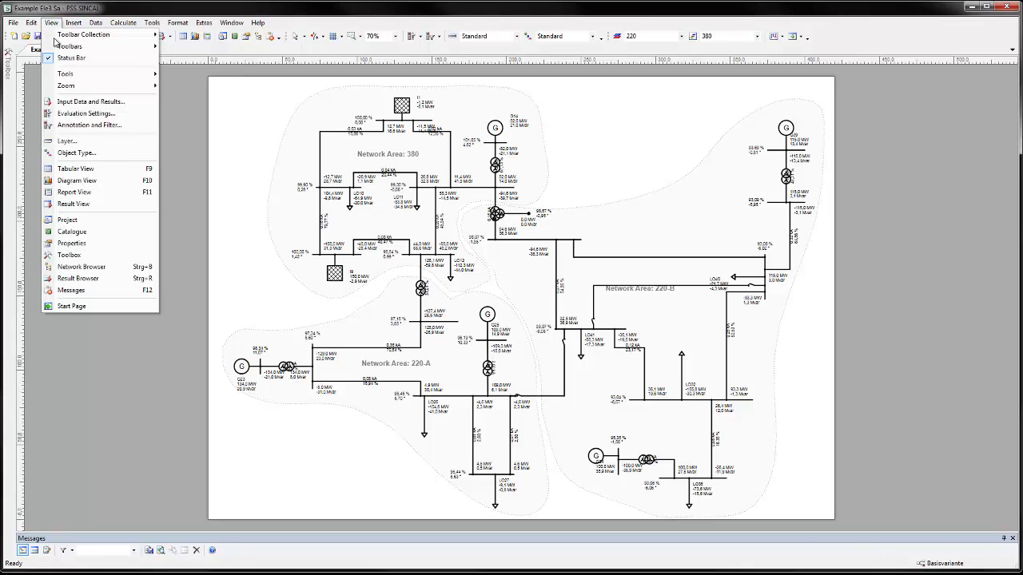
pyautogui.click(61, 266)
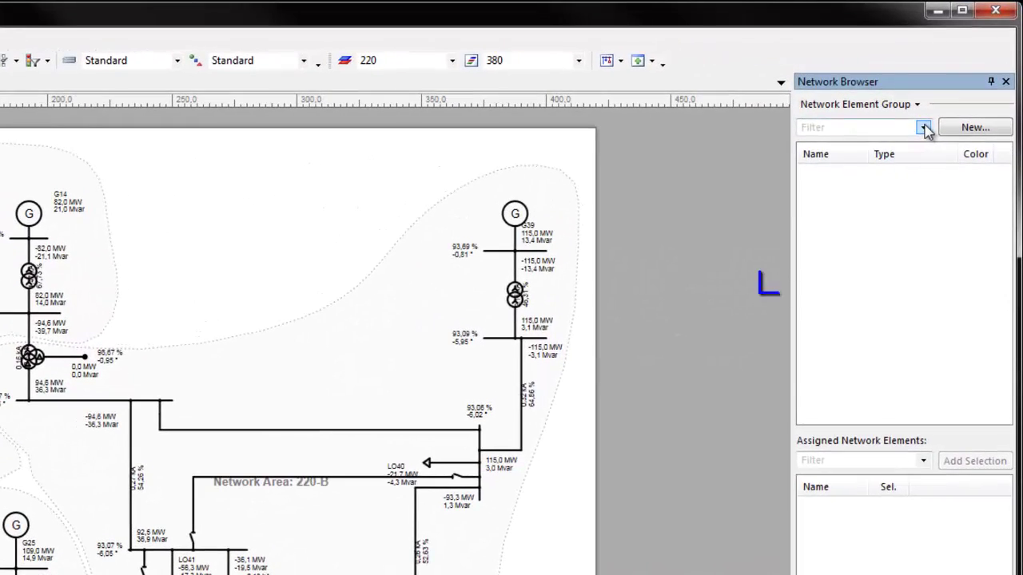
pyautogui.click(924, 128)
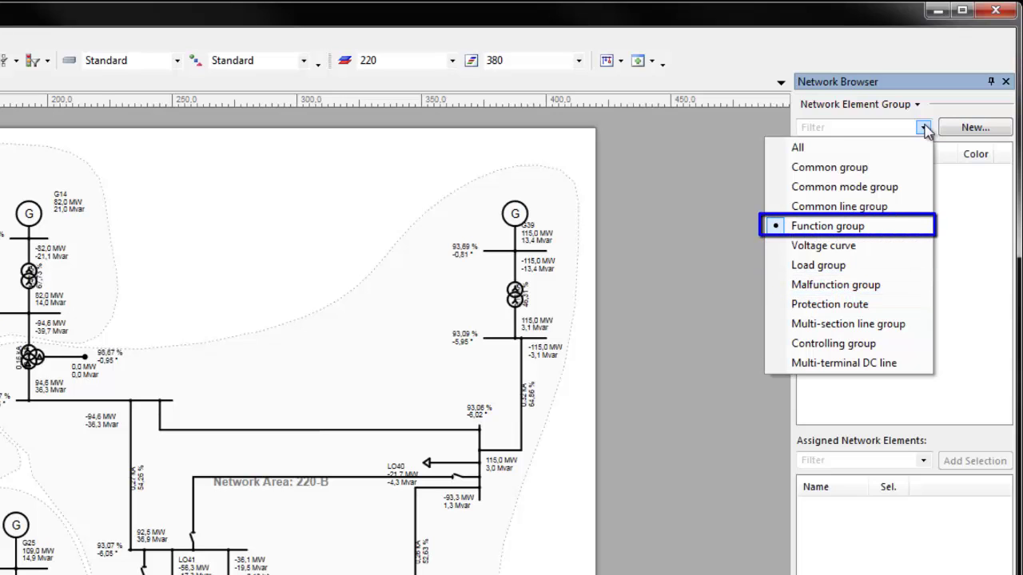
pyautogui.click(1006, 83)
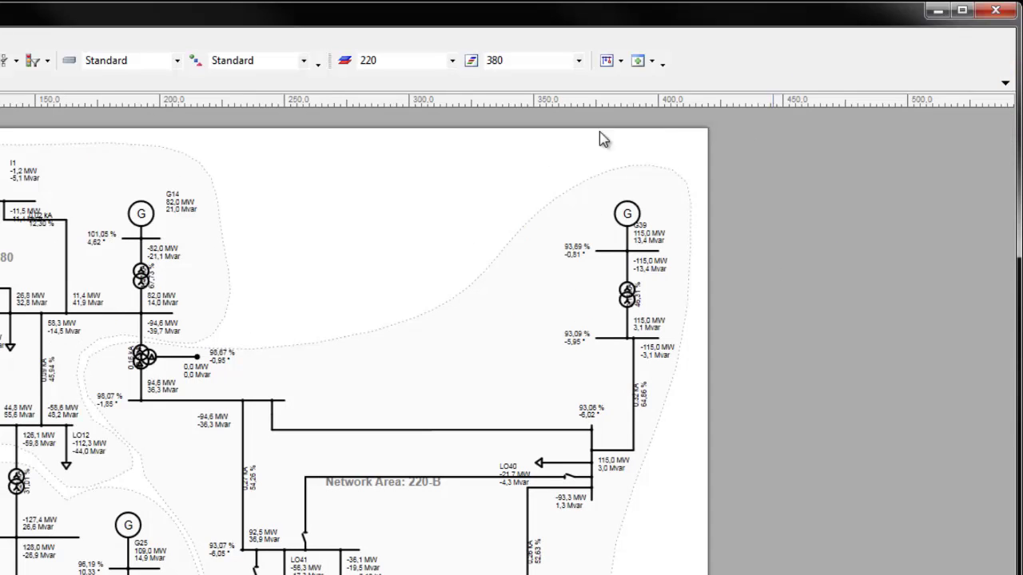
pyautogui.click(470, 60)
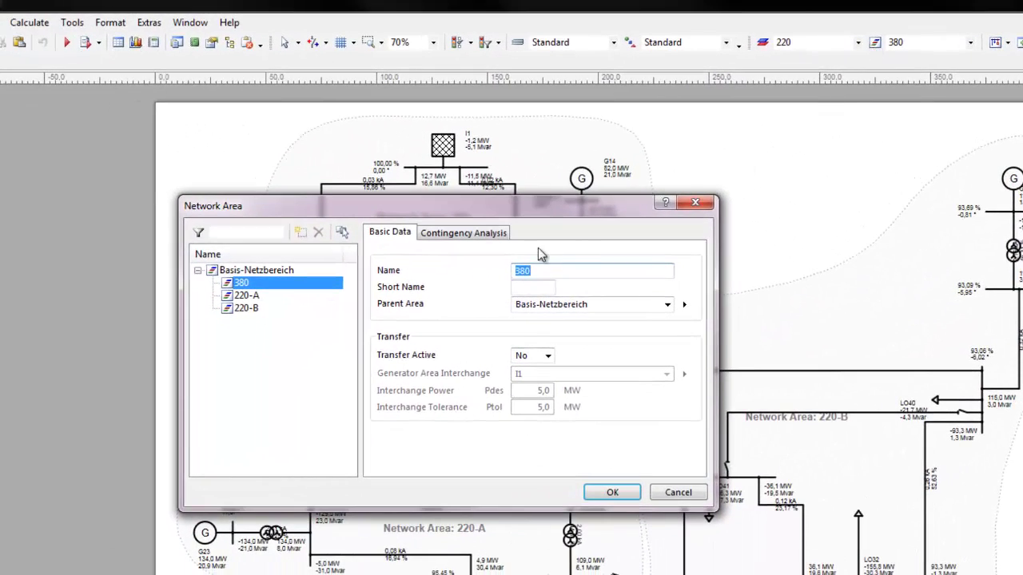
# Step: On area 380's Contingency Analysis tab, try Loaded elements, then set malfunction back to All elements
pyautogui.click(470, 233)
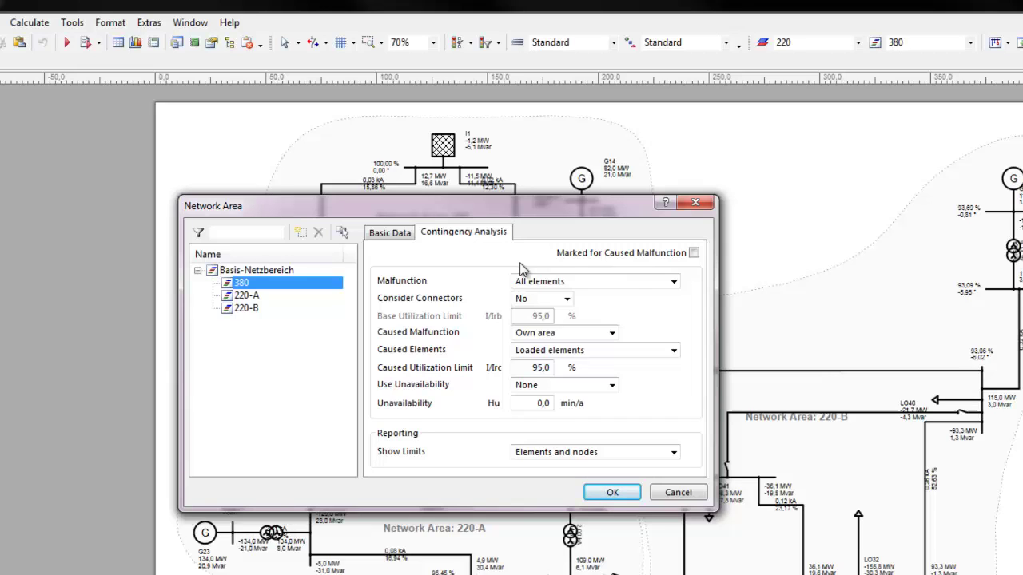
pyautogui.click(674, 285)
pyautogui.click(657, 316)
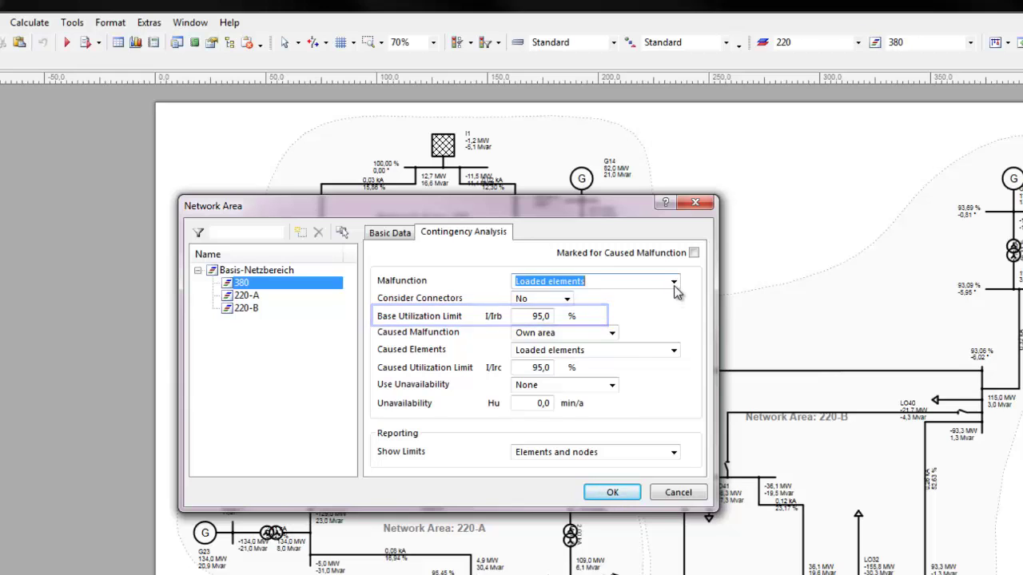
pyautogui.click(674, 283)
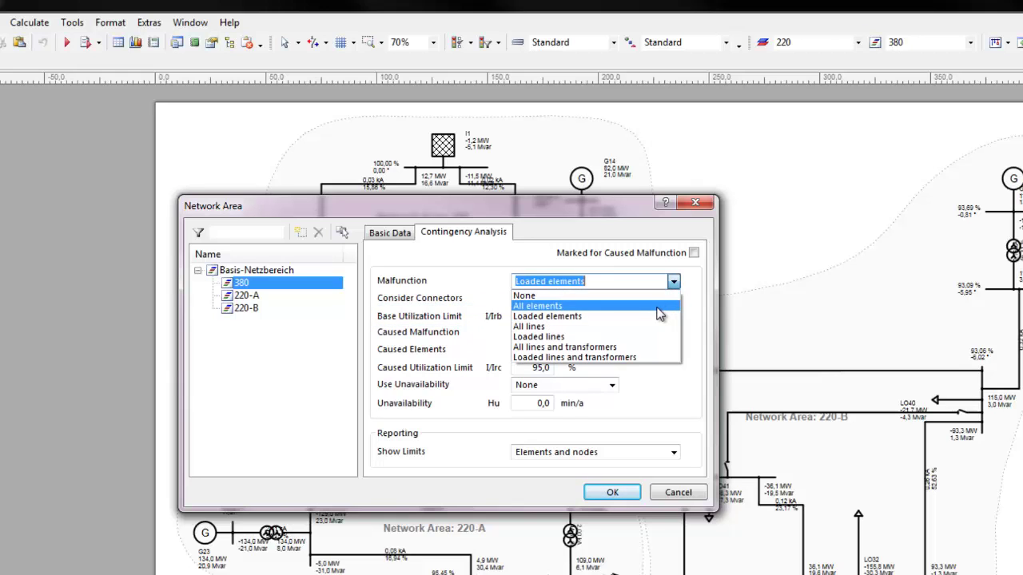
pyautogui.click(655, 306)
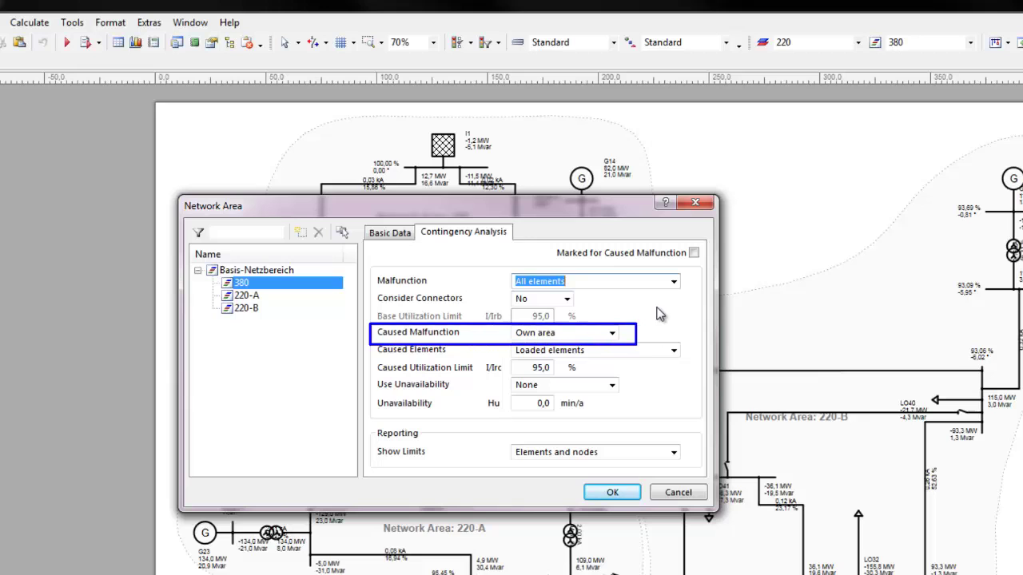
# Step: Keep own-area caused malfunction, loaded caused elements and element-and-node limits, then accept with OK
pyautogui.click(612, 333)
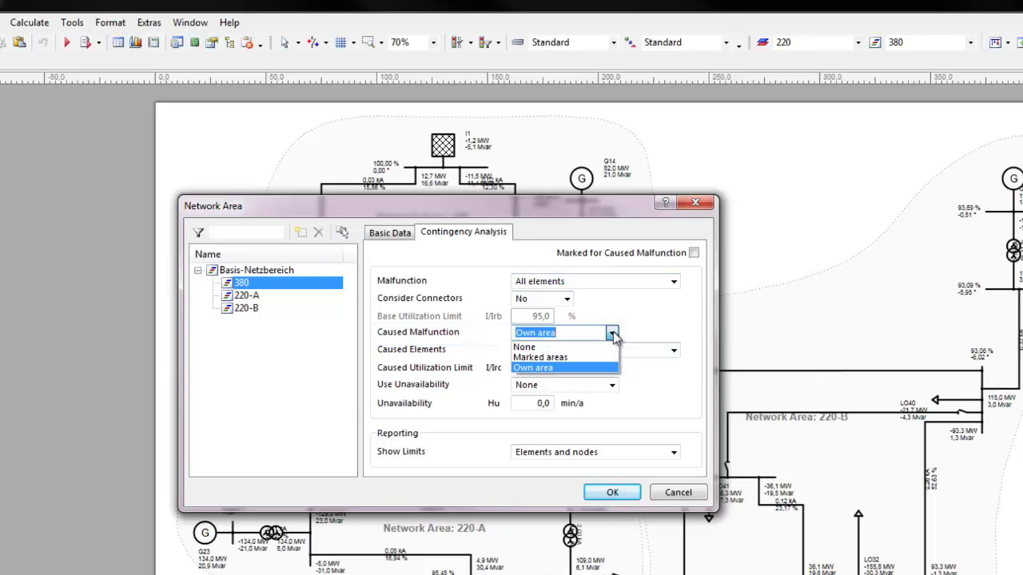
pyautogui.click(613, 334)
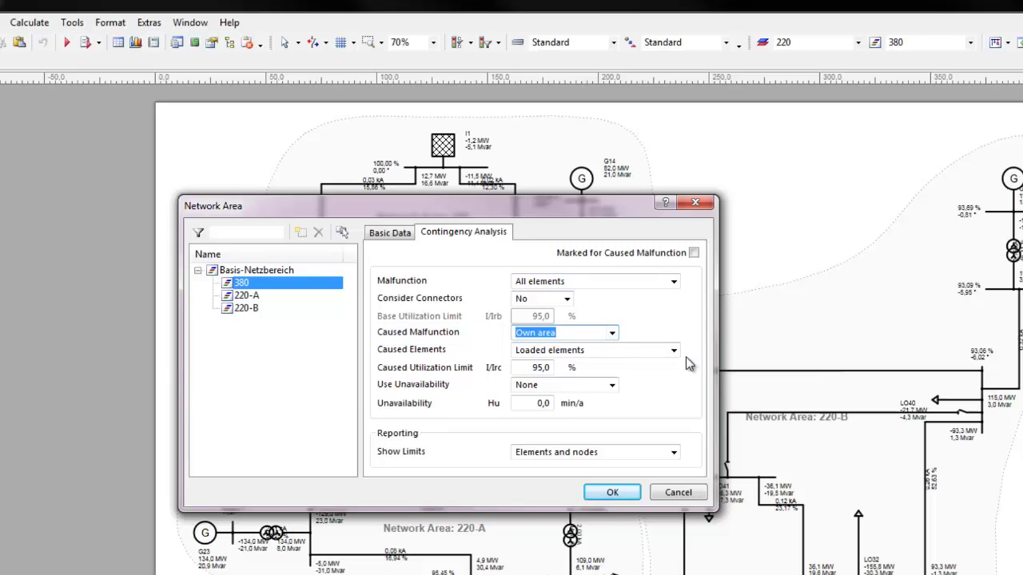
pyautogui.click(675, 352)
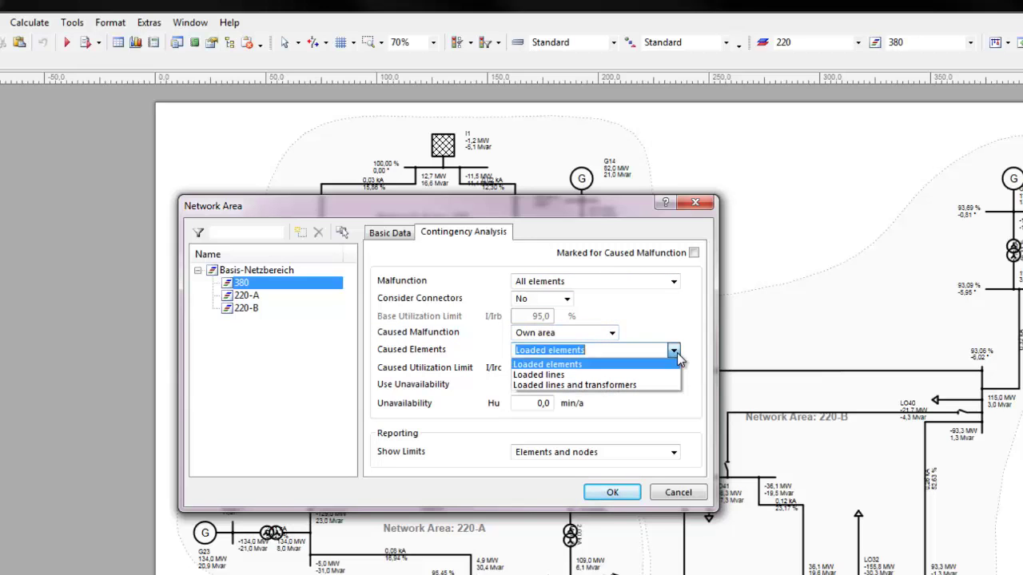
pyautogui.click(675, 352)
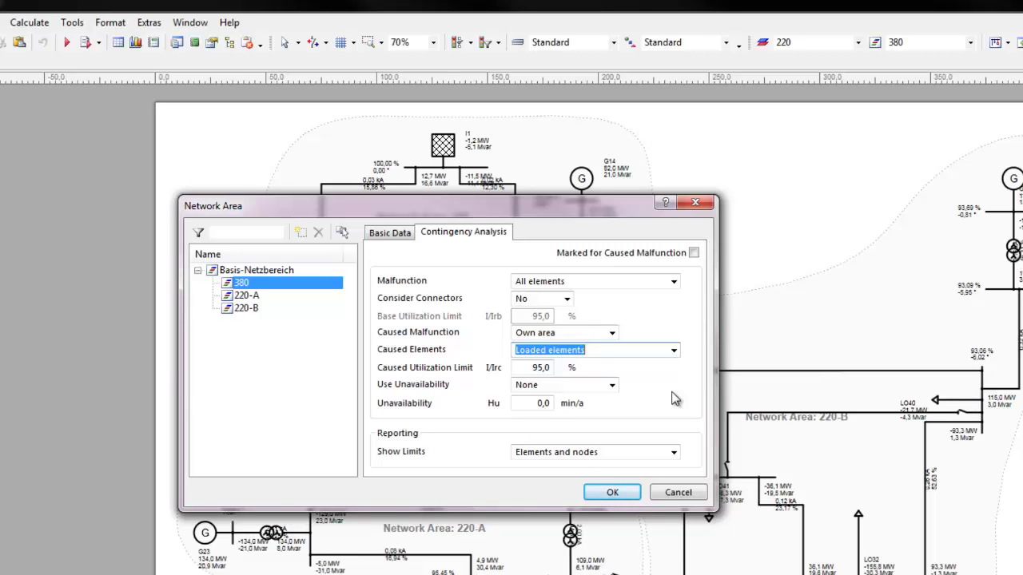
pyautogui.click(674, 453)
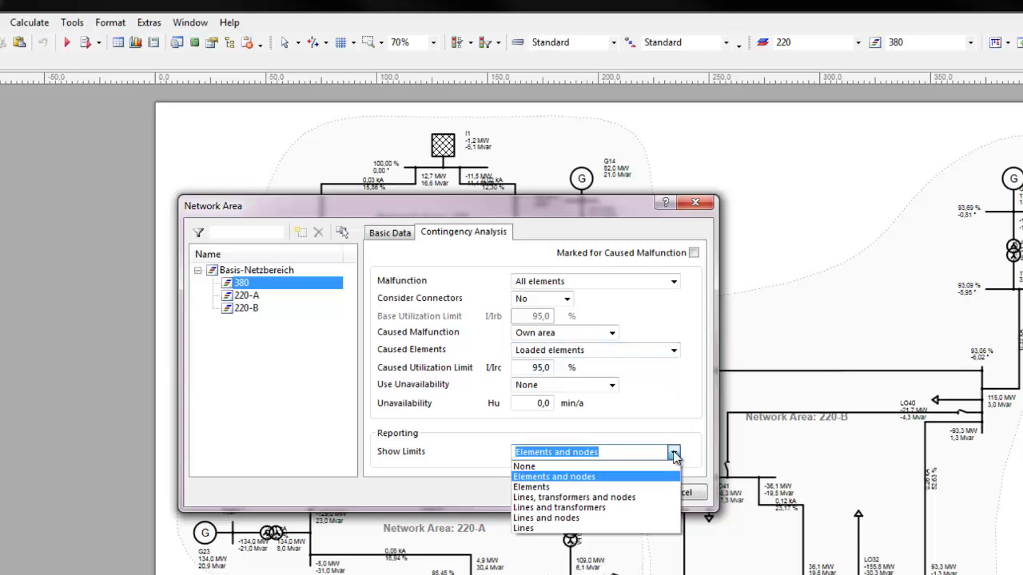
pyautogui.click(674, 453)
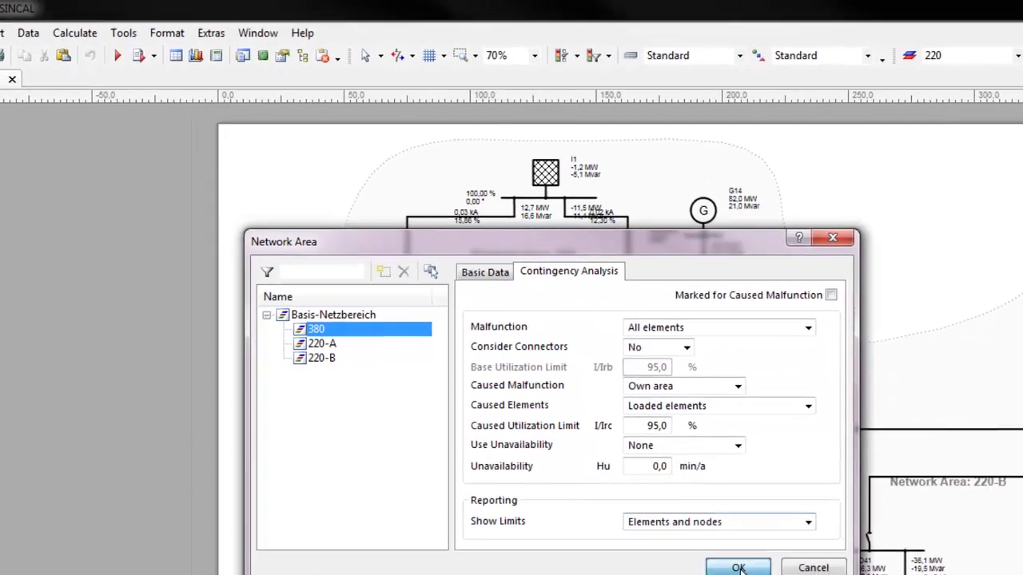
pyautogui.click(738, 568)
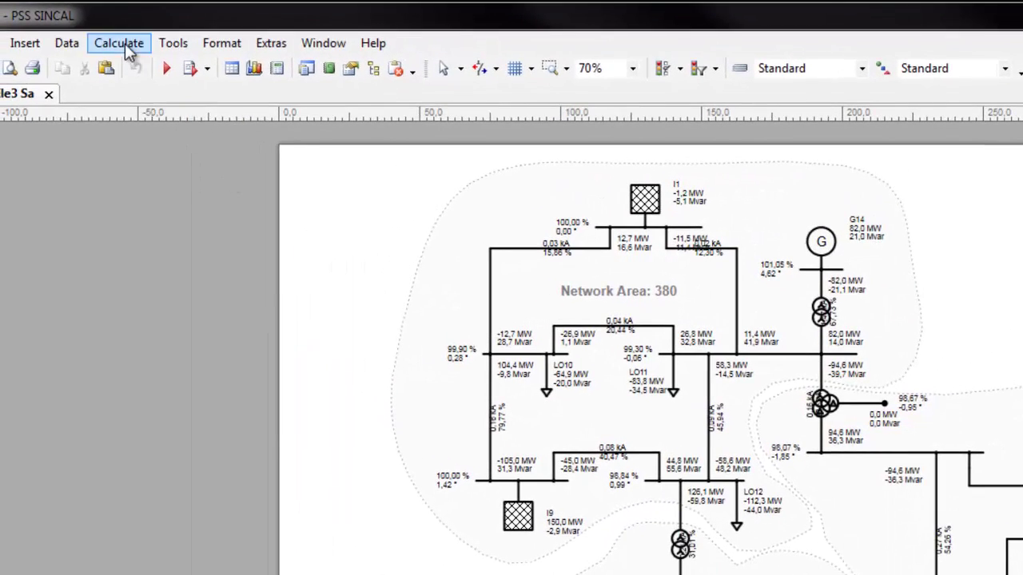
# Step: Run the contingency analysis with Mode set to Normal
pyautogui.click(74, 33)
pyautogui.moveTo(148, 120)
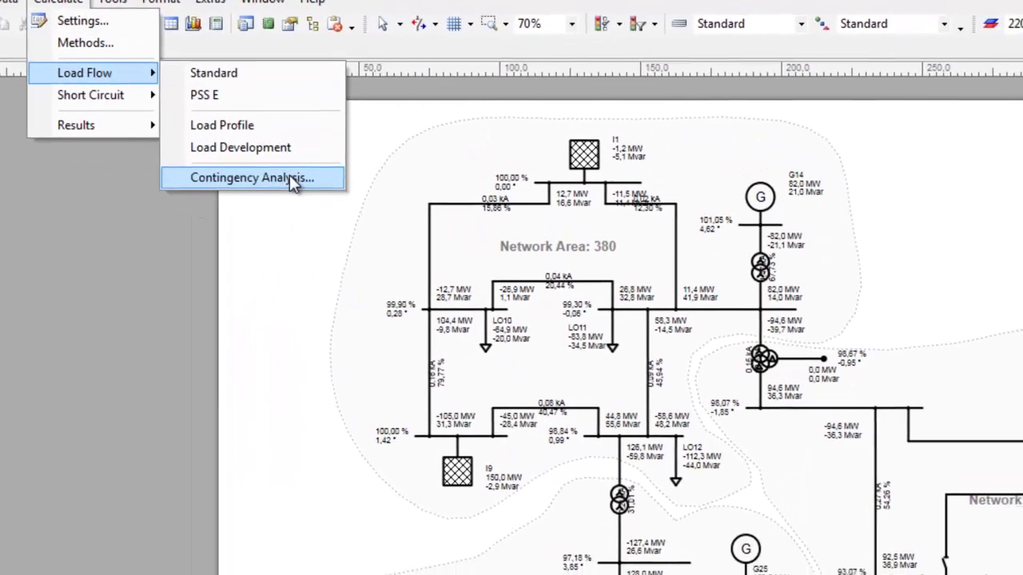
pyautogui.click(291, 178)
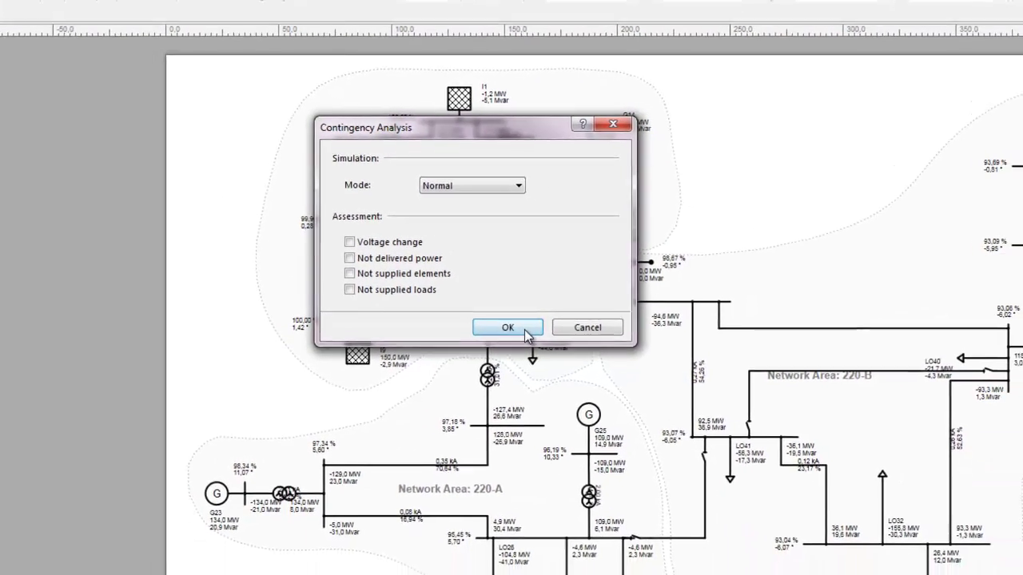
pyautogui.click(521, 328)
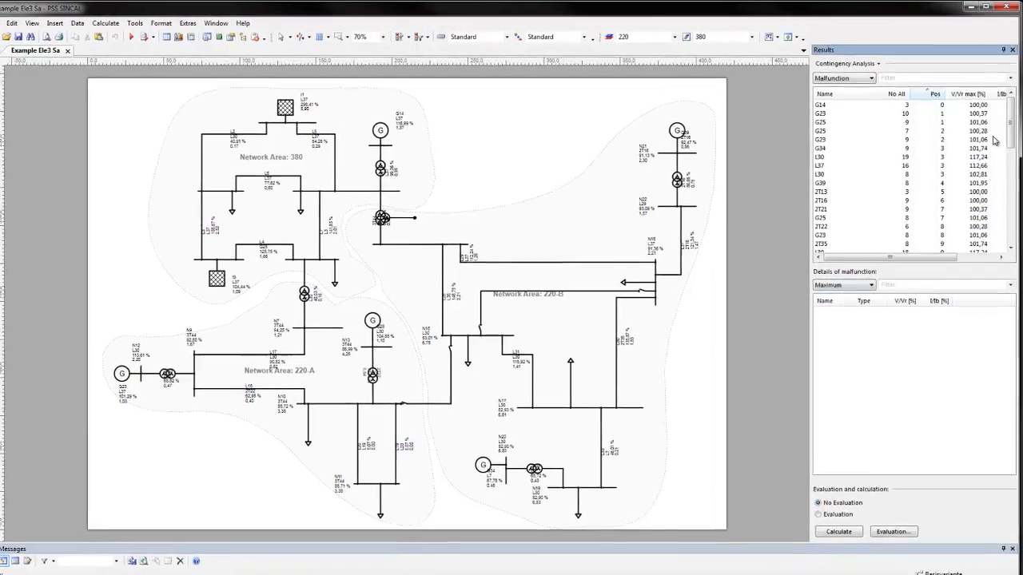
# Step: Display the malfunction results hierarchically and expand L28 to show its dependent outage
pyautogui.moveTo(1010, 120)
pyautogui.mouseDown()
pyautogui.moveTo(1019, 284)
pyautogui.moveTo(1020, 164)
pyautogui.mouseUp()
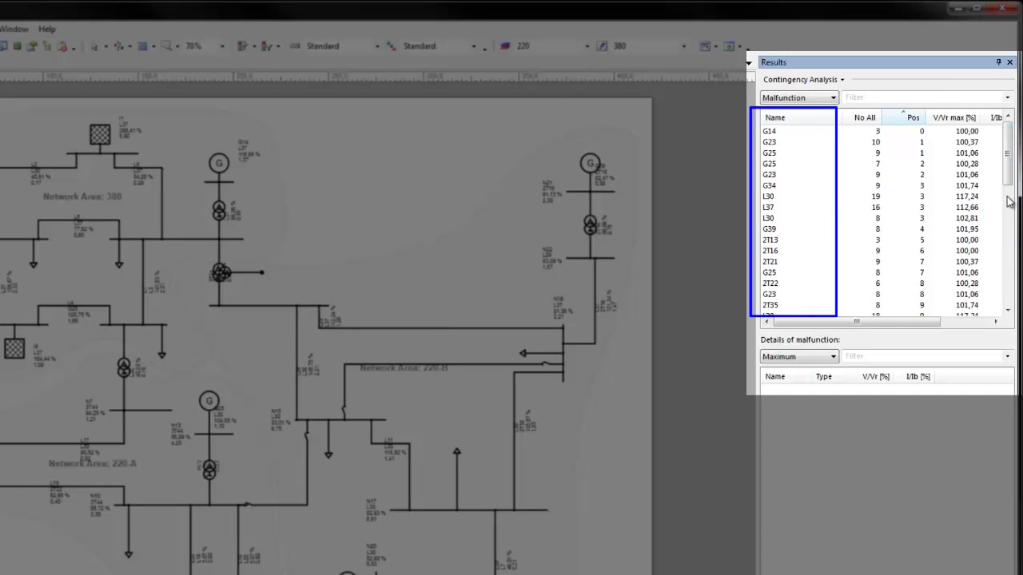
pyautogui.moveTo(897, 323); pyautogui.dragTo(988, 318)
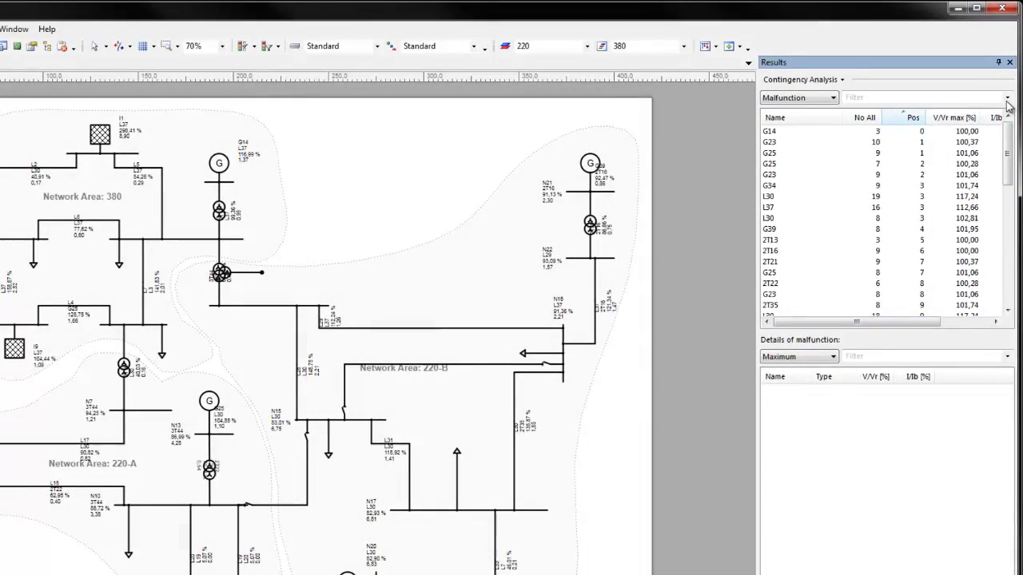
pyautogui.click(1007, 98)
pyautogui.click(1005, 110)
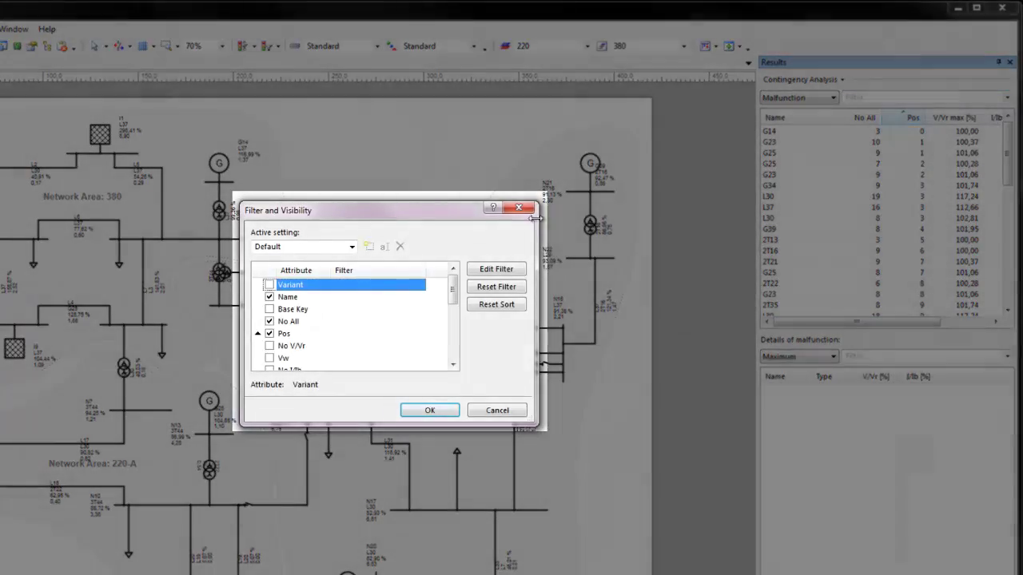
pyautogui.click(520, 207)
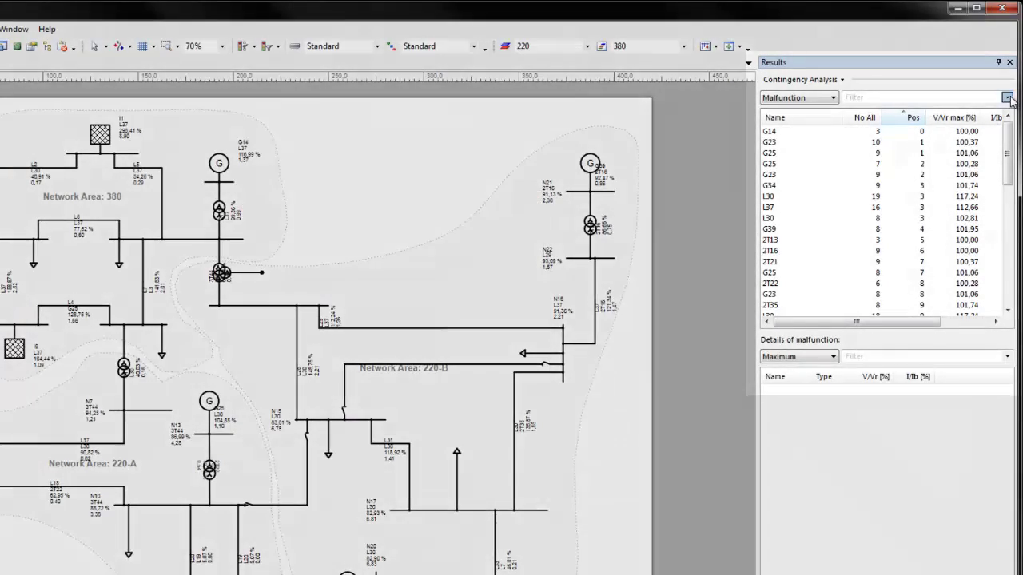
pyautogui.click(1009, 97)
pyautogui.click(978, 163)
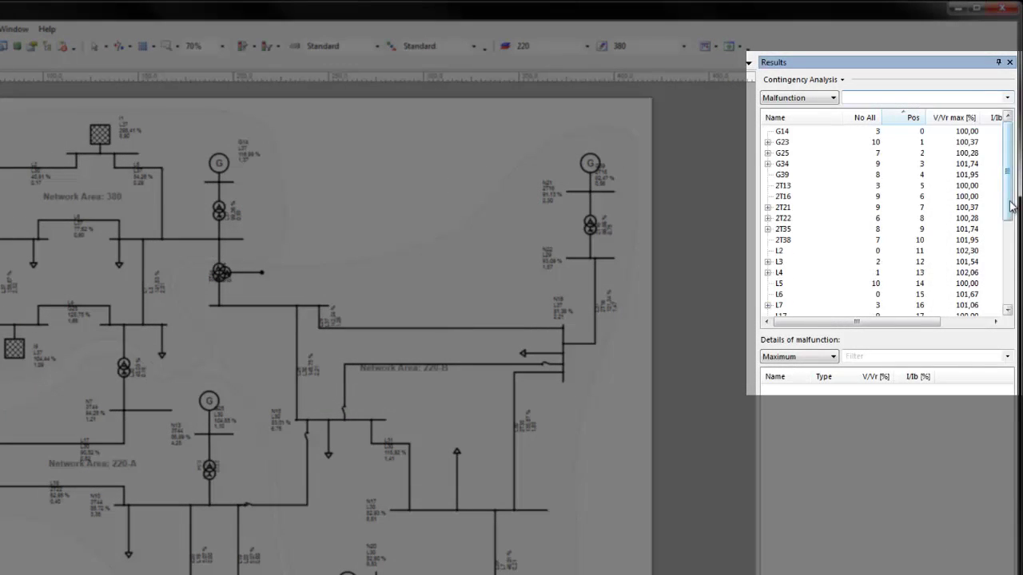
pyautogui.moveTo(1011, 206); pyautogui.dragTo(1011, 310)
pyautogui.doubleClick(781, 208)
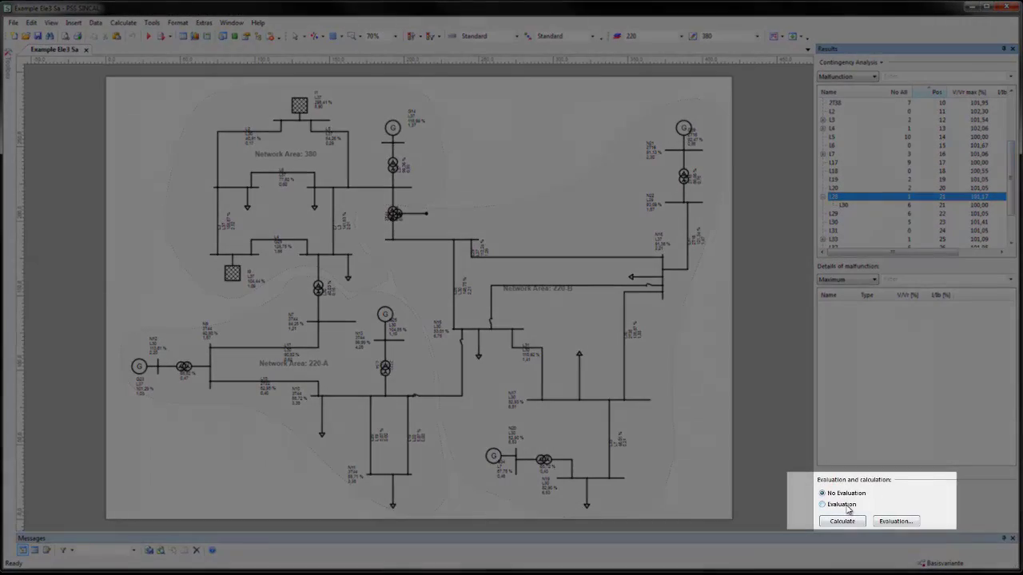
# Step: Turn on Evaluation and view the diagram effects of the L20, L18 and L4 outages
pyautogui.click(846, 506)
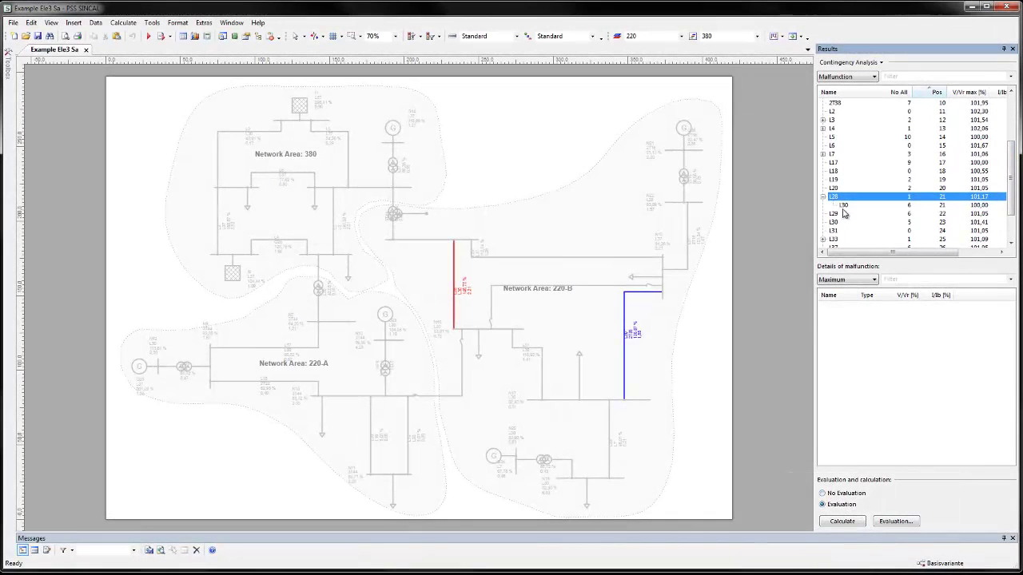
pyautogui.click(839, 187)
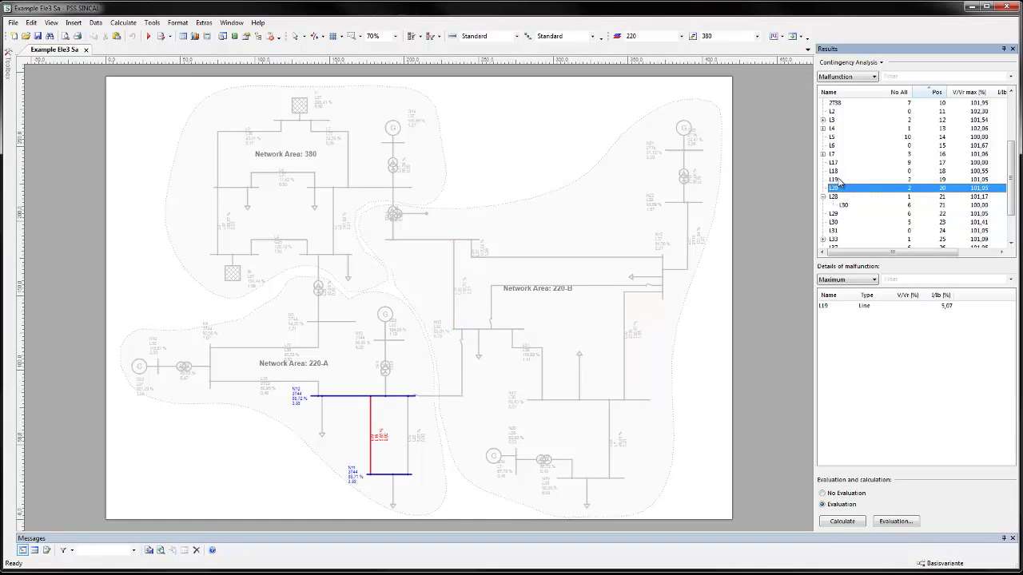
pyautogui.click(841, 172)
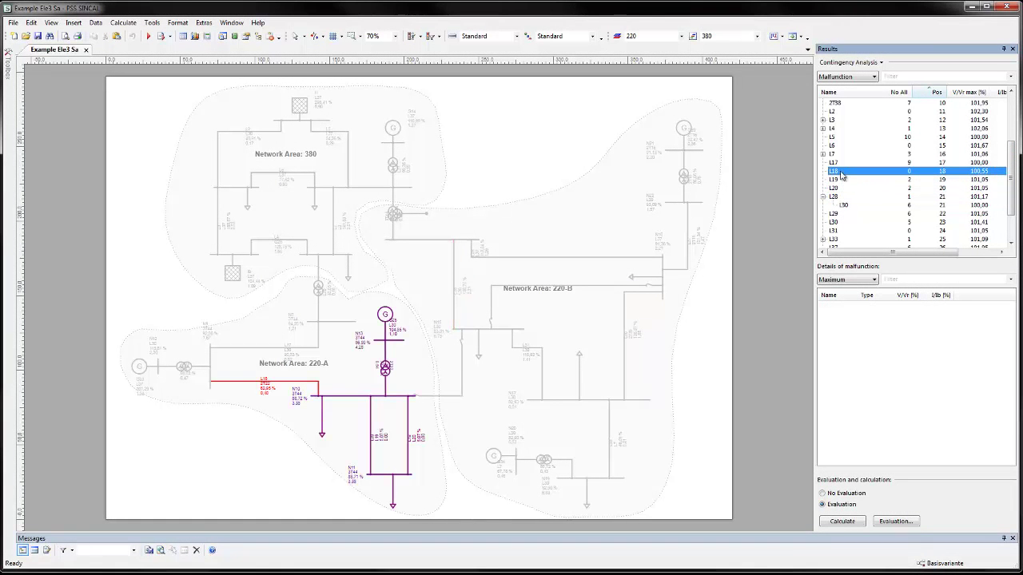
pyautogui.click(832, 129)
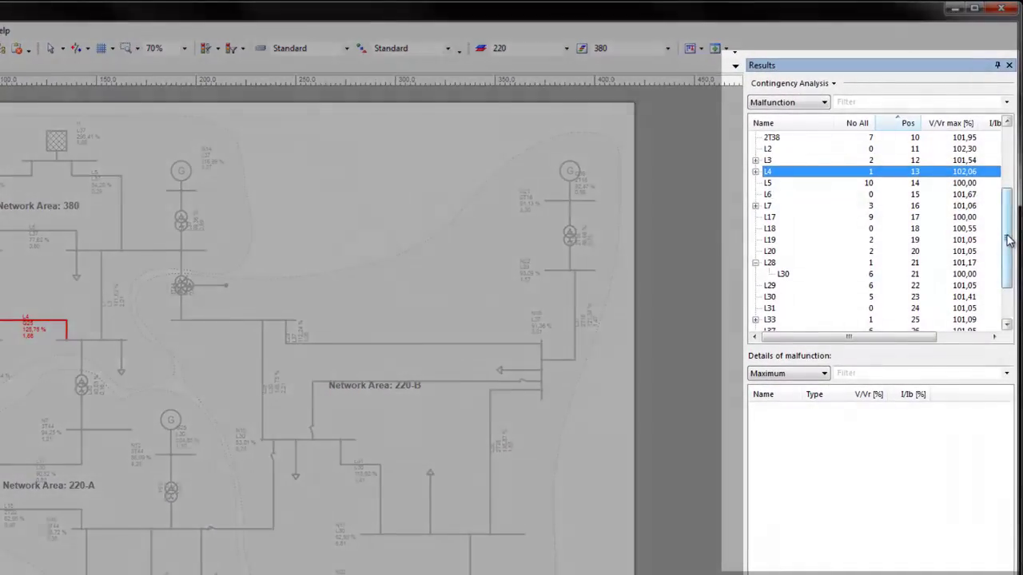
# Step: Inspect the 2T22 outage details under Limit reached, Not fed, then Maximum
pyautogui.moveTo(1010, 240); pyautogui.dragTo(1005, 196)
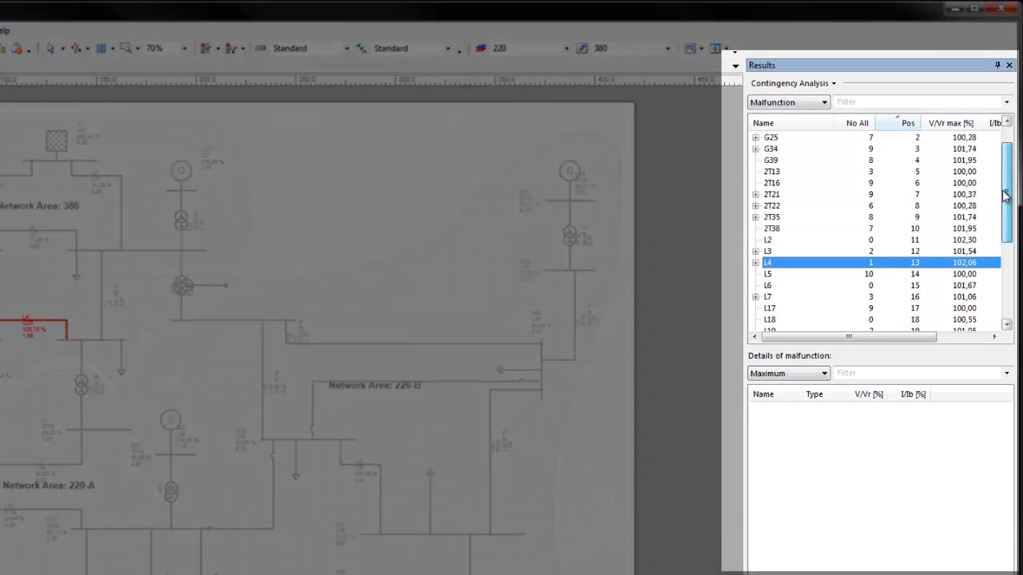
pyautogui.click(775, 206)
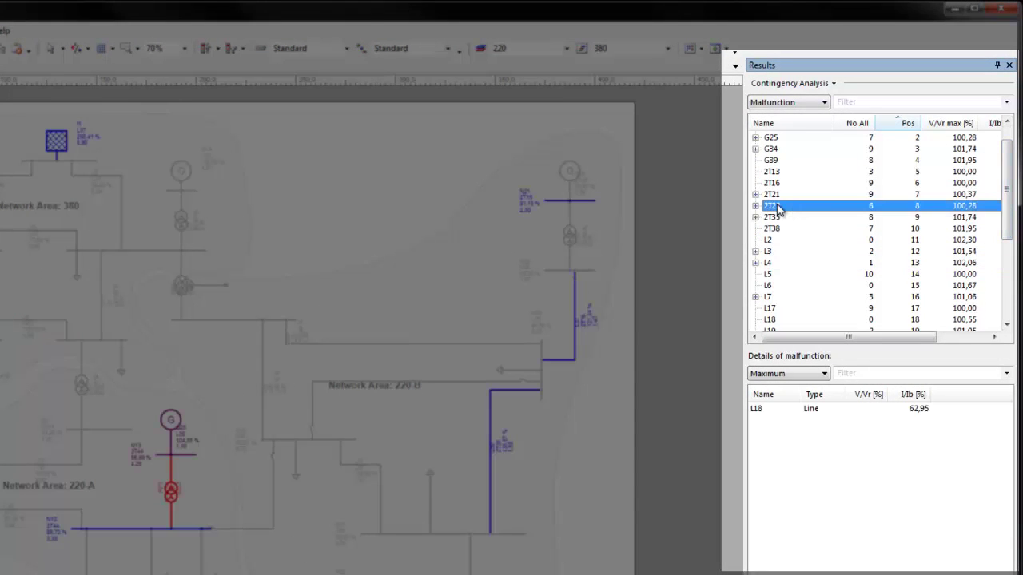
pyautogui.click(824, 374)
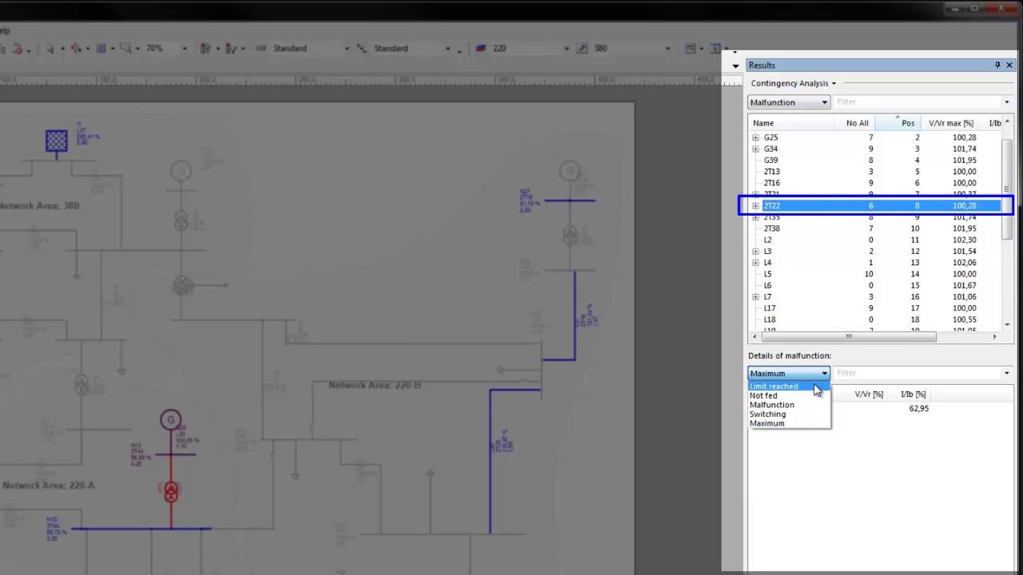
pyautogui.click(816, 388)
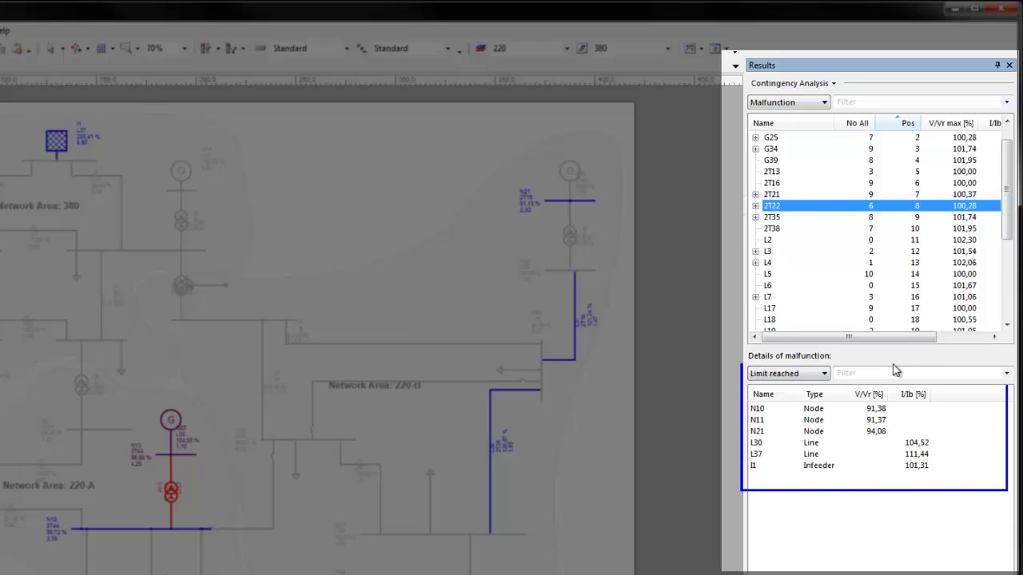
pyautogui.click(824, 374)
pyautogui.click(816, 396)
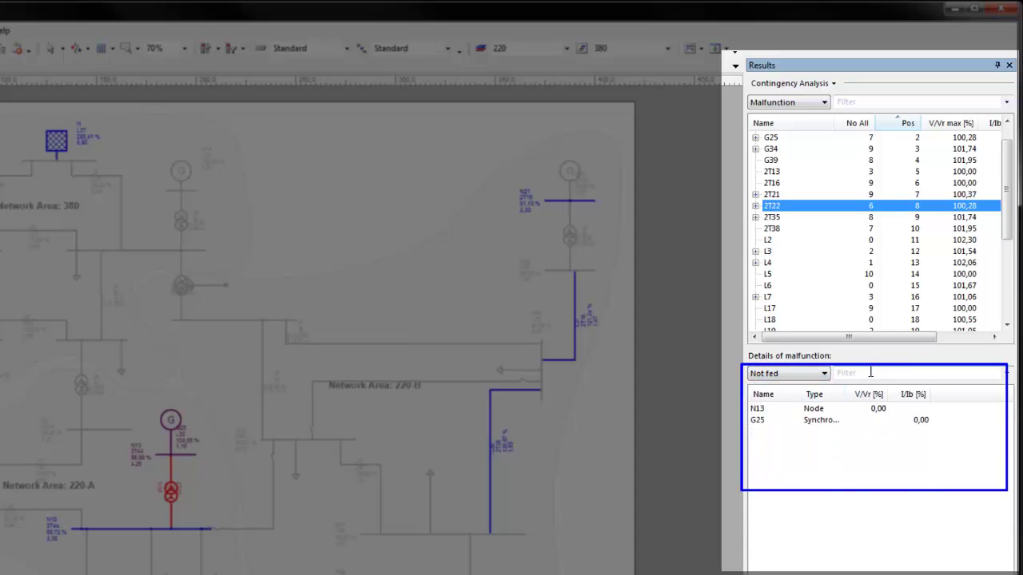
pyautogui.click(824, 374)
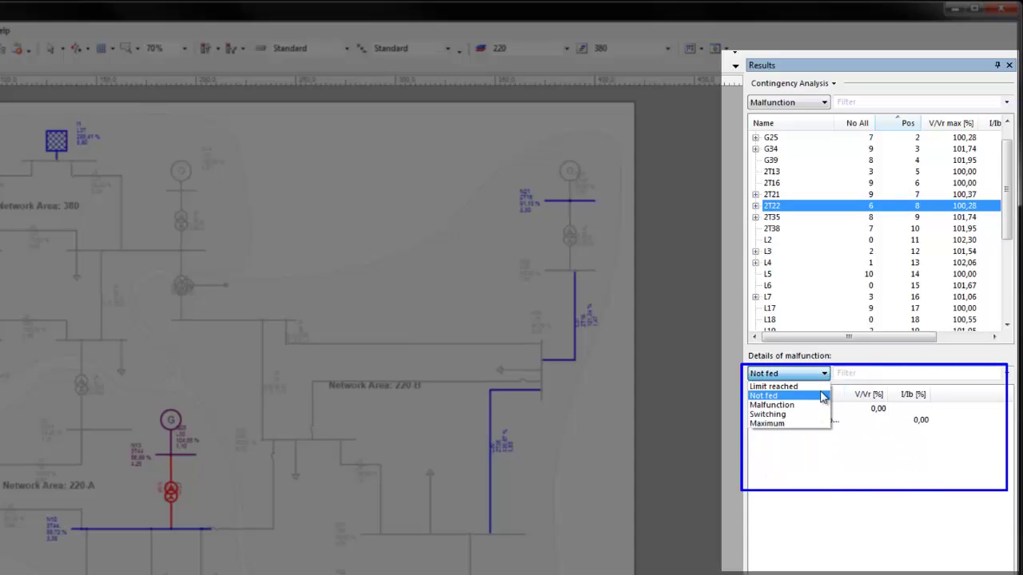
pyautogui.click(813, 430)
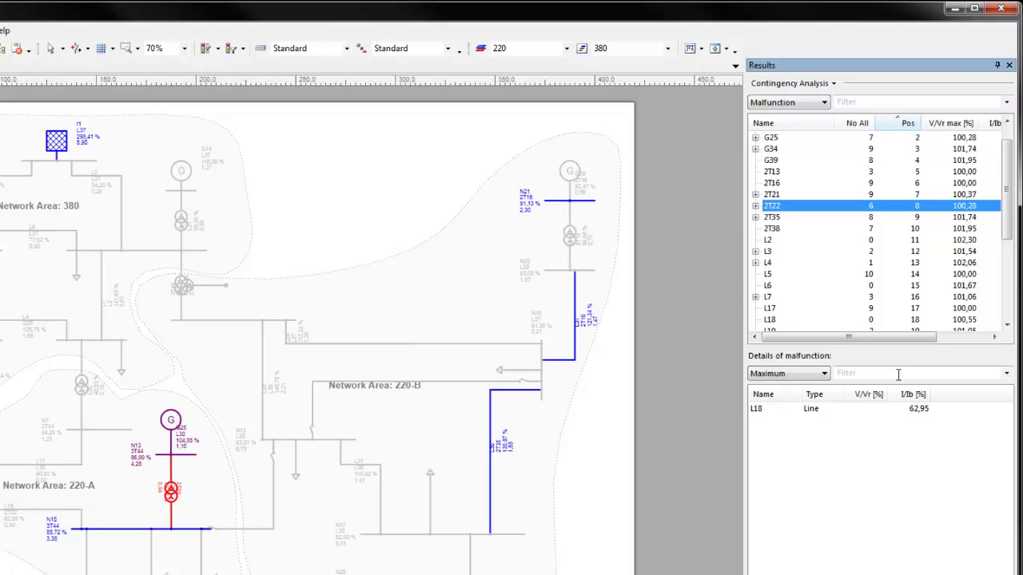
# Step: Switch the results from Overloaded to Maximum and select L28, overloaded to 148,75 % by L30
pyautogui.click(824, 102)
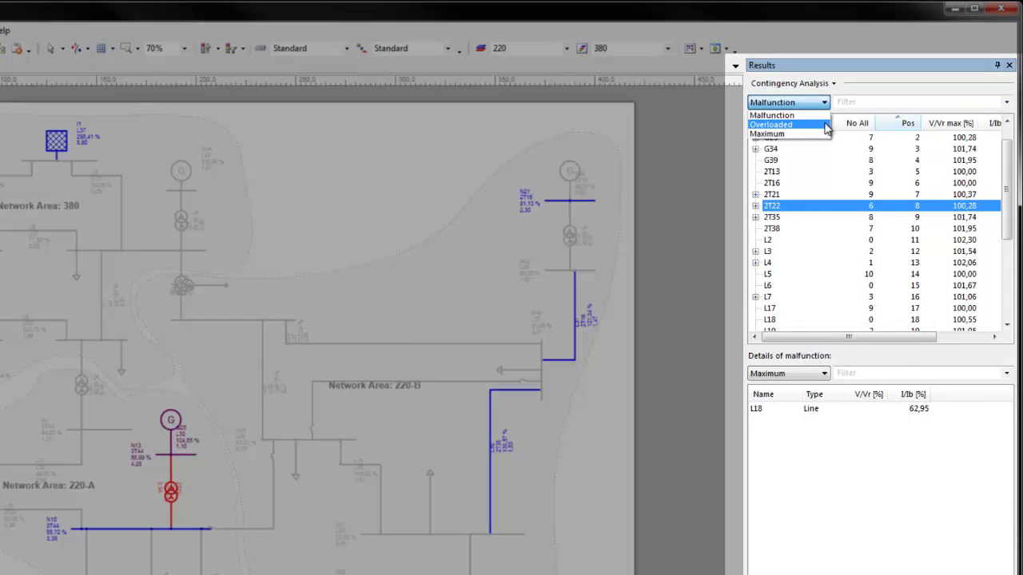
pyautogui.click(823, 120)
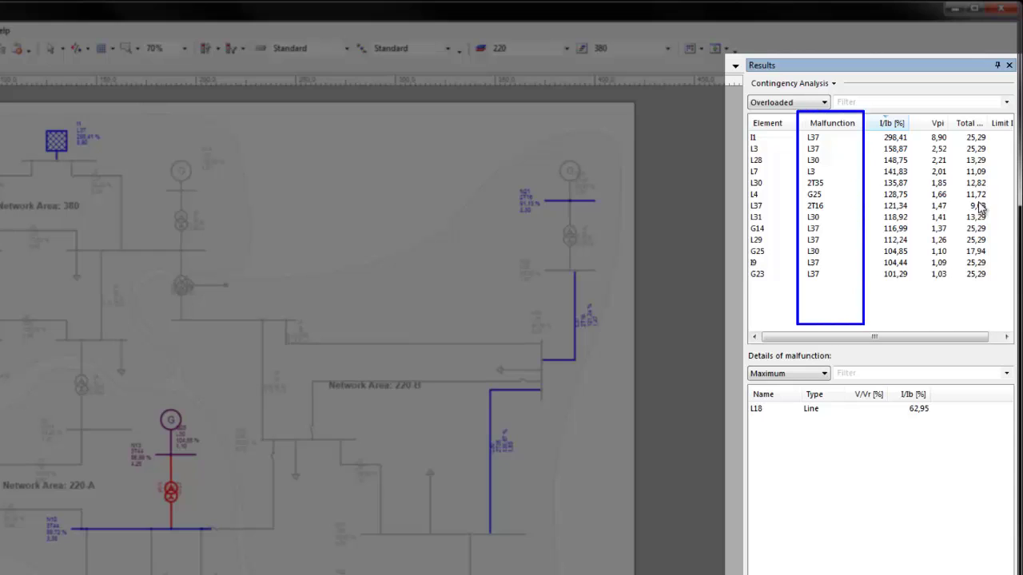
pyautogui.click(823, 104)
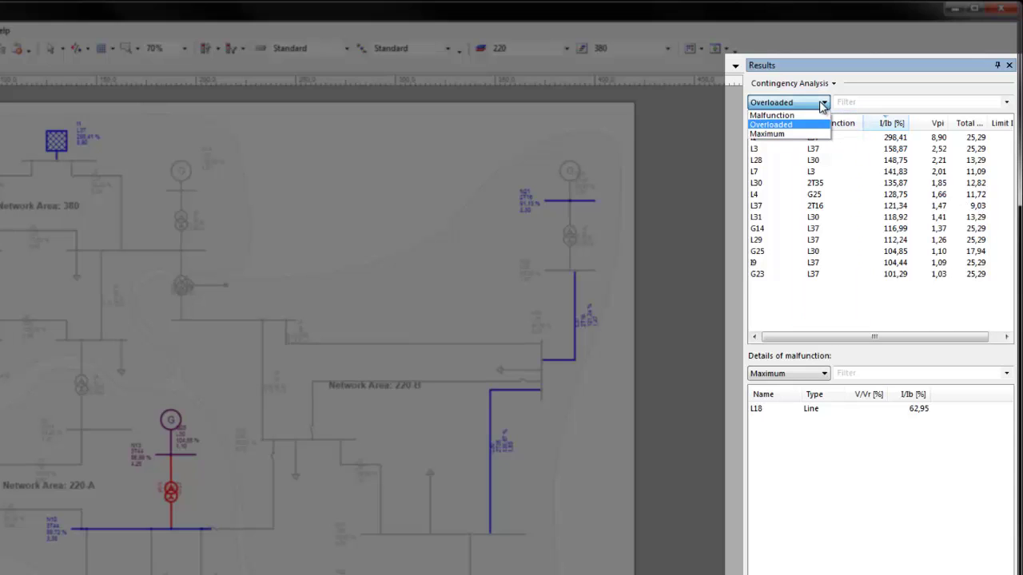
pyautogui.click(796, 139)
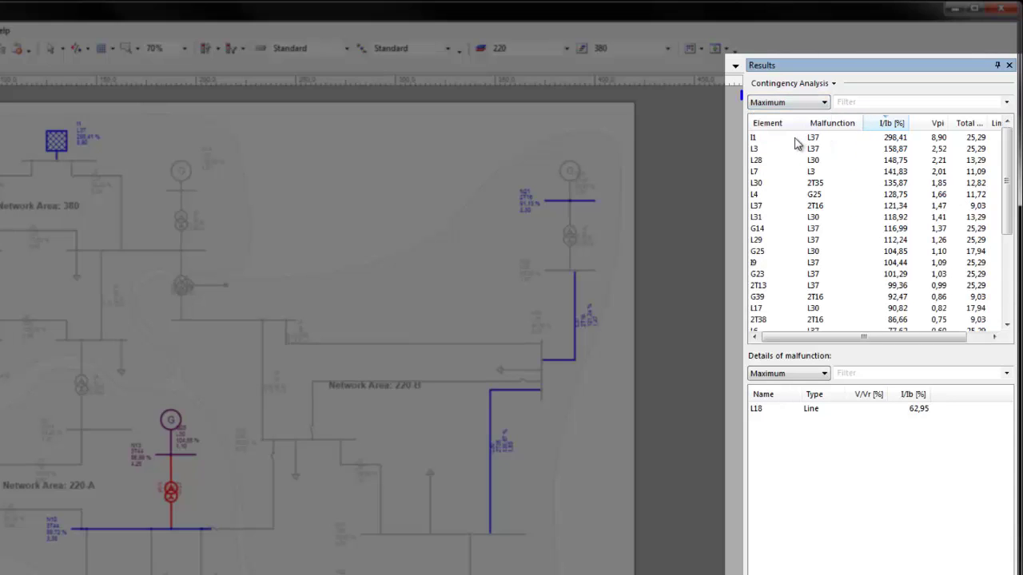
pyautogui.click(757, 160)
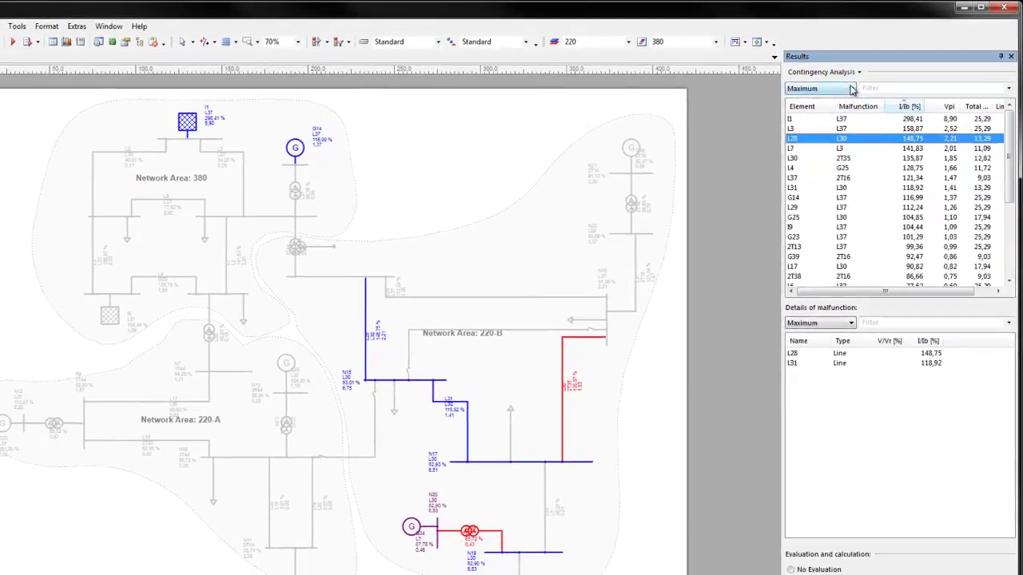
# Step: Return to the malfunction list, then confirm the Alternative lines scenario with L28, L45 and L46
pyautogui.click(852, 89)
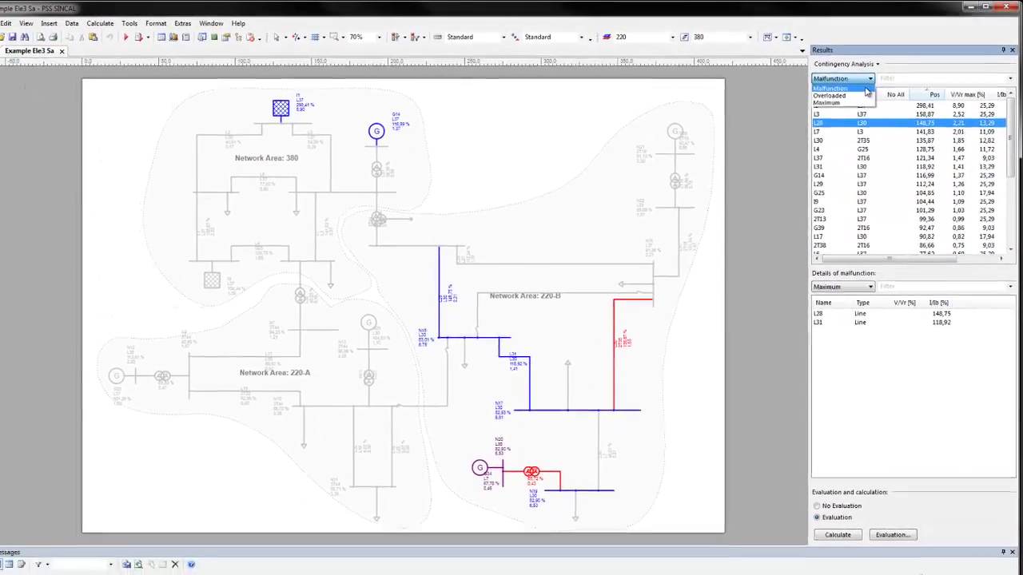
pyautogui.click(809, 109)
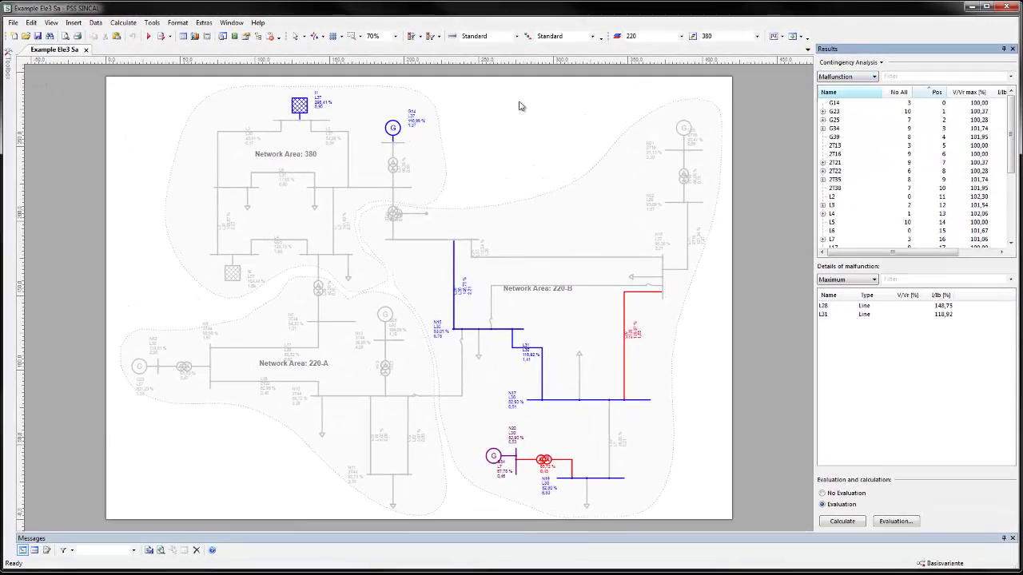
pyautogui.click(95, 22)
pyautogui.moveTo(120, 78)
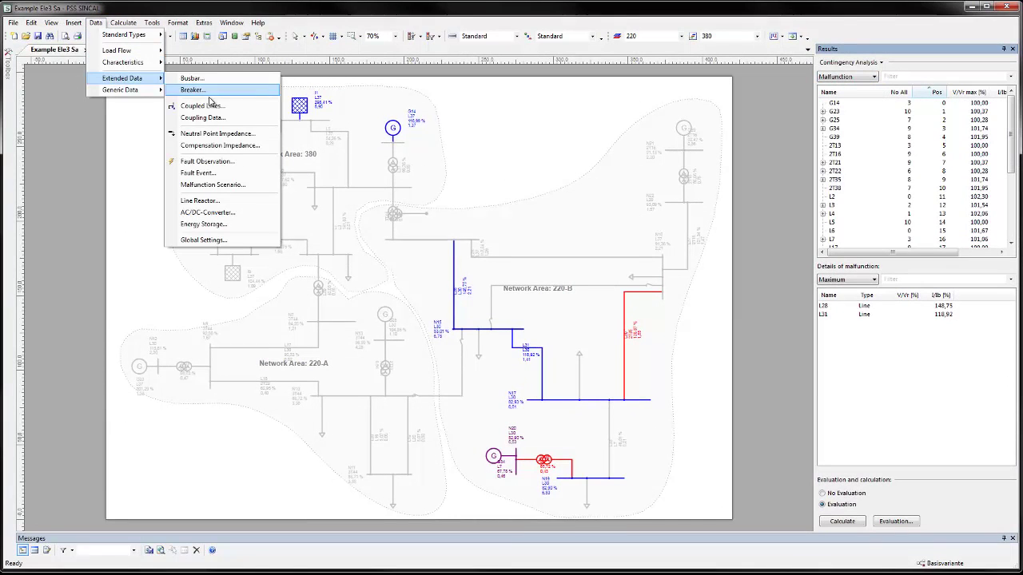
pyautogui.click(211, 186)
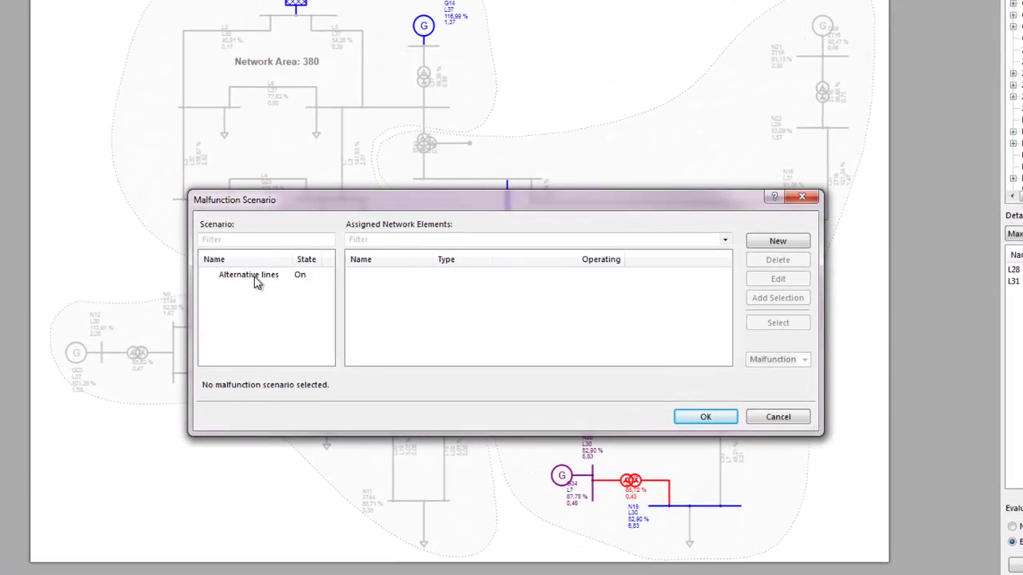
pyautogui.click(261, 290)
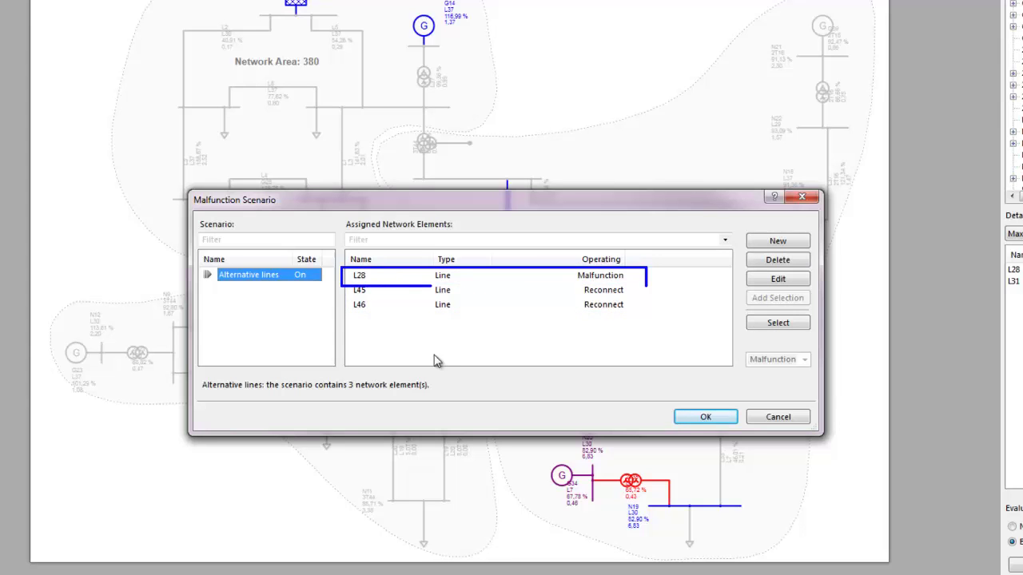
pyautogui.click(714, 419)
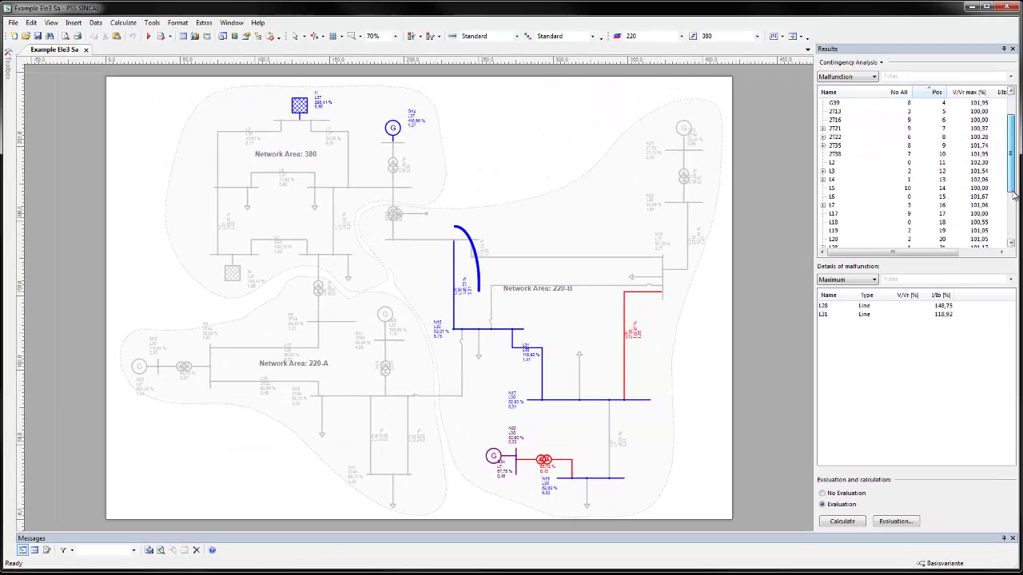
# Step: Show the L28 outage, its L30 sub-result and the Alternative lines scenario, then switch to No Evaluation
pyautogui.moveTo(1013, 196); pyautogui.dragTo(1012, 222)
pyautogui.click(828, 198)
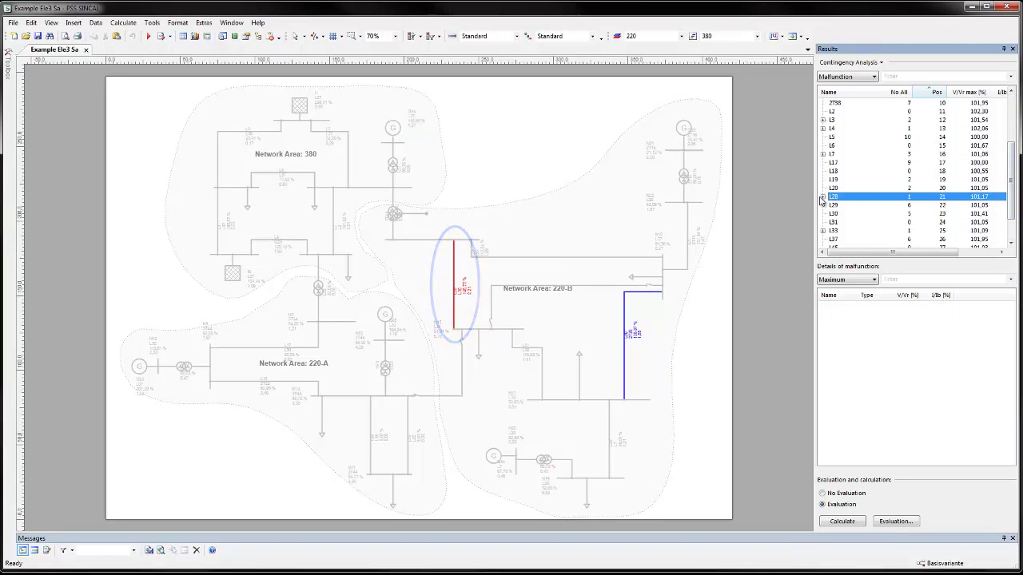
pyautogui.click(822, 198)
pyautogui.click(846, 197)
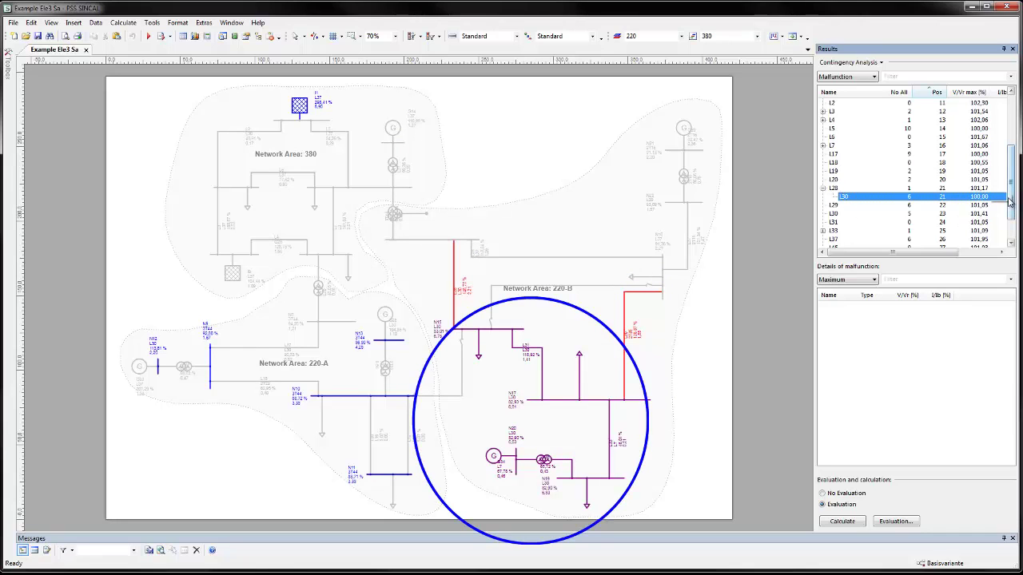
pyautogui.moveTo(1011, 199); pyautogui.dragTo(1011, 228)
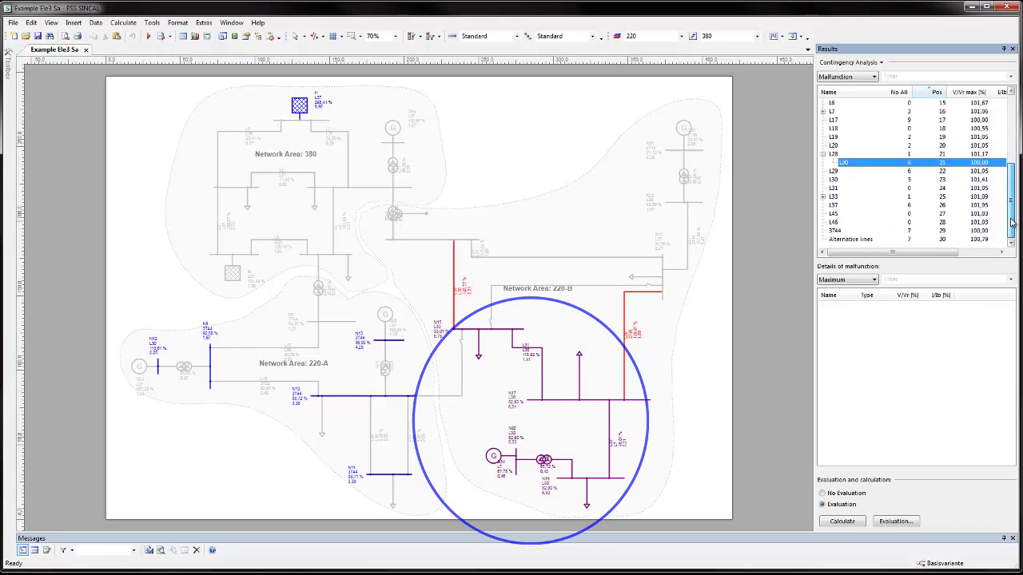
pyautogui.click(856, 239)
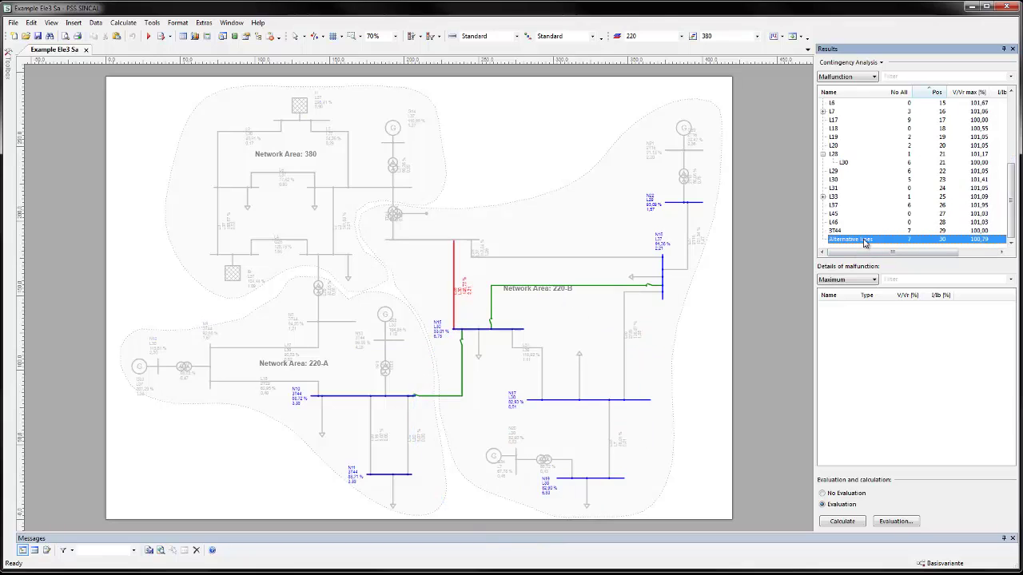
pyautogui.click(823, 494)
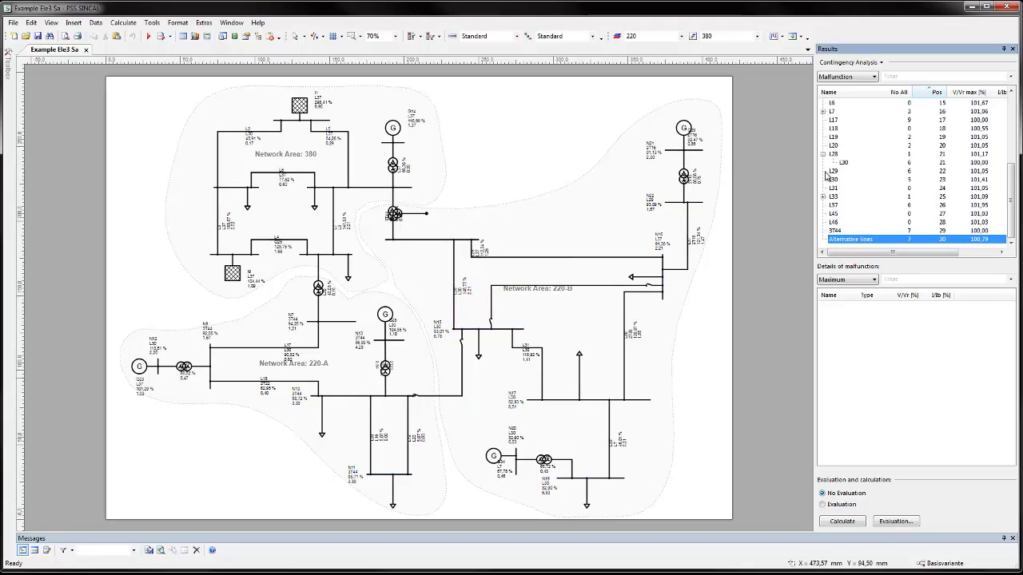
# Step: Review the 3T44 outage's Details on the Extended Results tab, listing nodes N7 to N13
pyautogui.rightClick(838, 231)
pyautogui.click(856, 240)
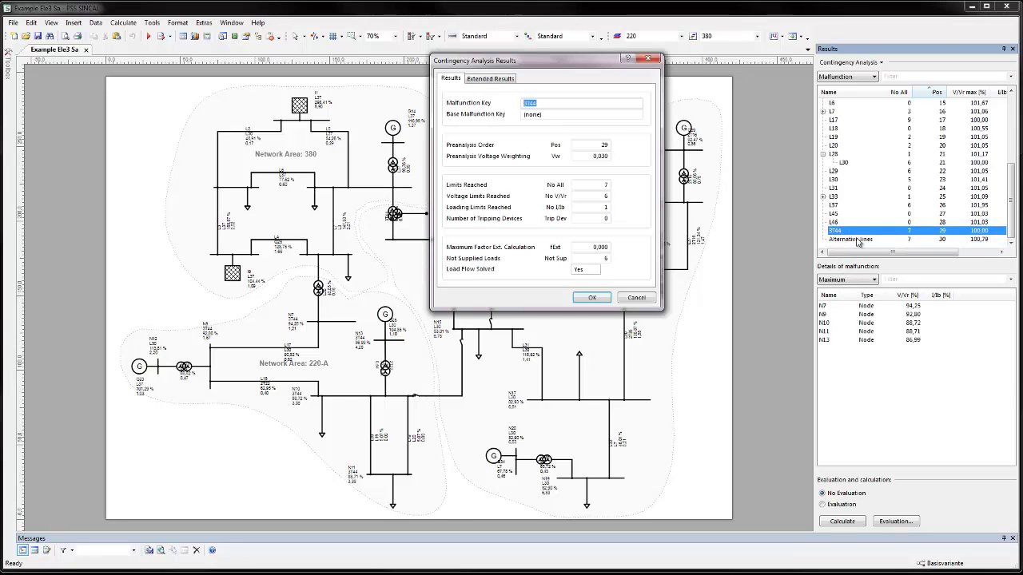
pyautogui.click(491, 79)
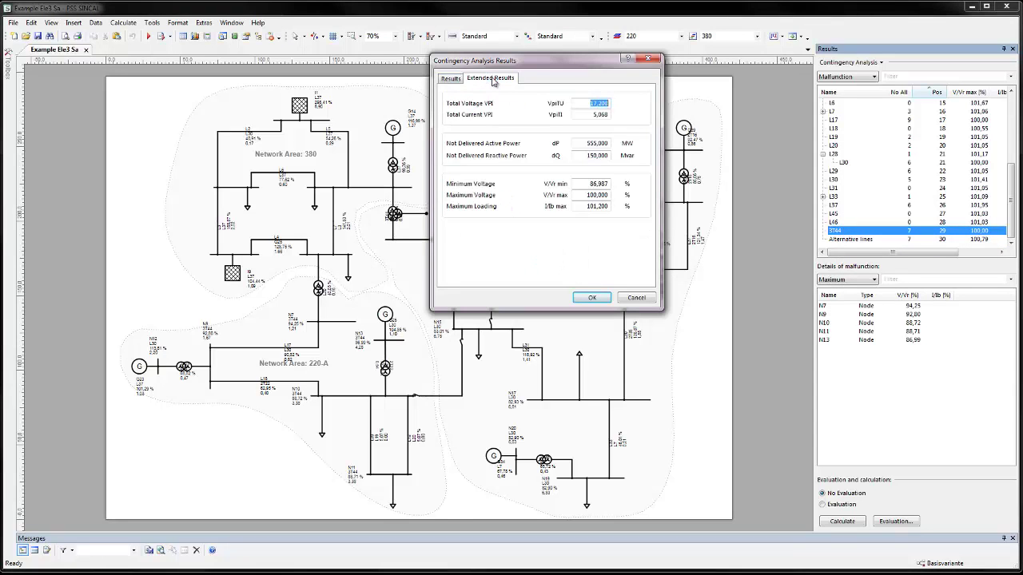
pyautogui.click(648, 59)
pyautogui.rightClick(843, 233)
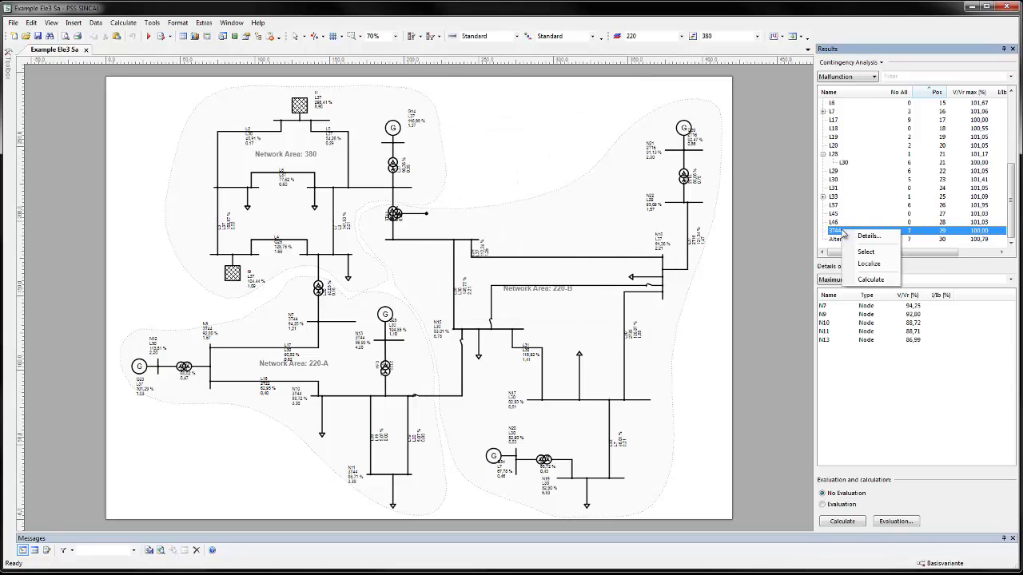
# Step: Calculate the 3T44 outage load flow, then open the Result View and select the G25 malfunction
pyautogui.click(870, 280)
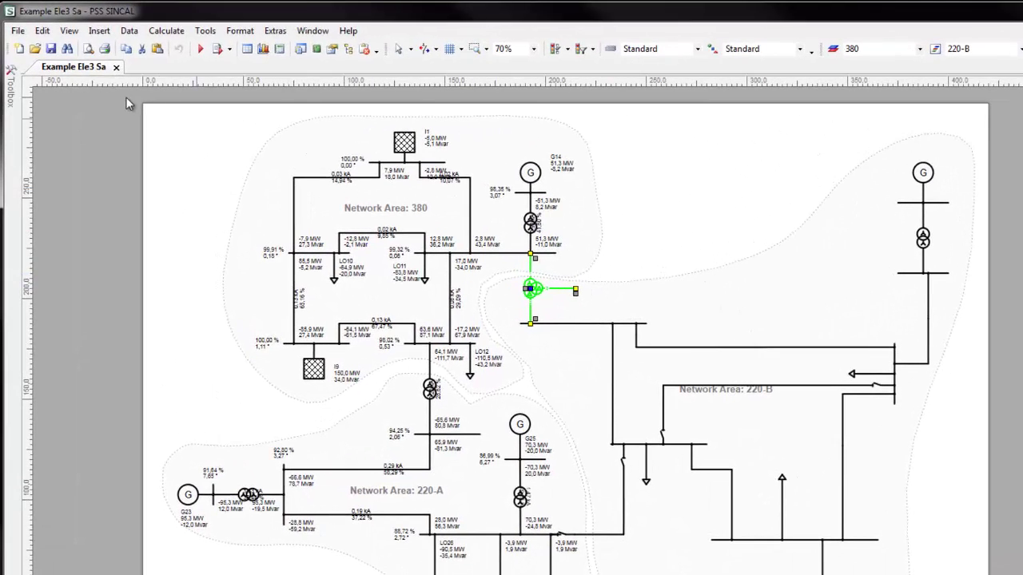
pyautogui.click(69, 32)
pyautogui.click(98, 275)
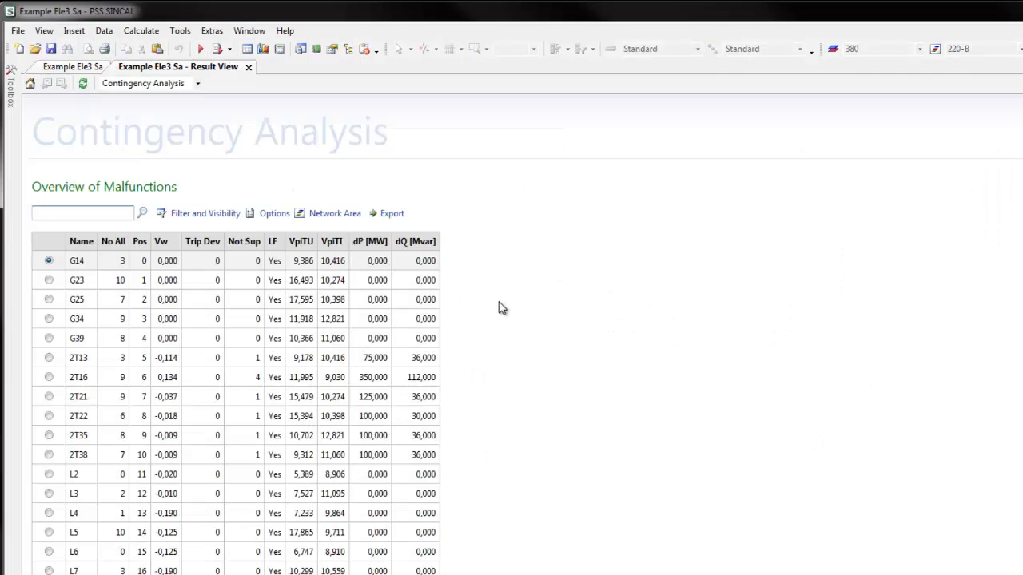
pyautogui.click(49, 300)
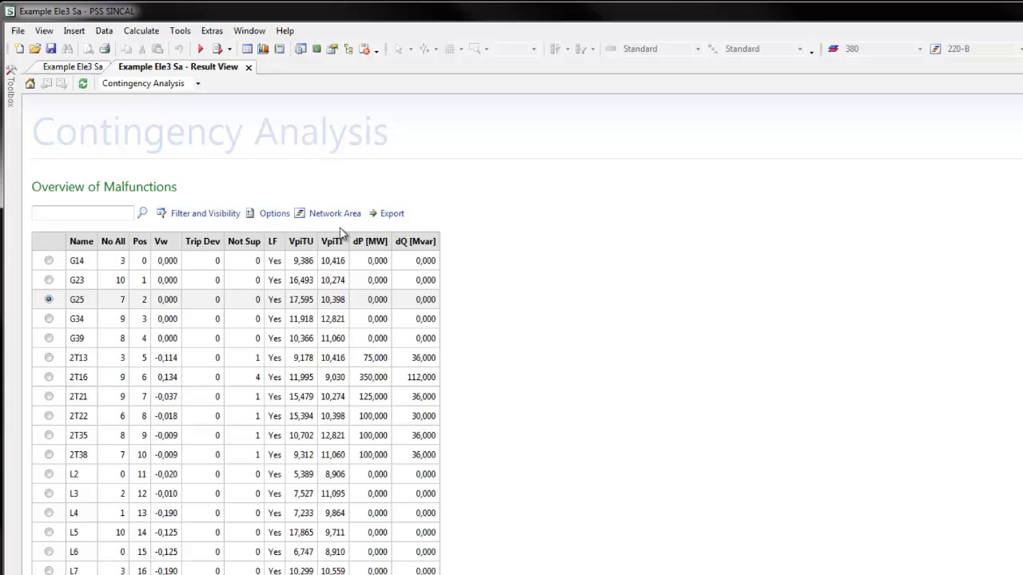
# Step: Return to the diagram and run a Preanalysis contingency analysis assessing voltage change and not supplied elements
pyautogui.click(90, 69)
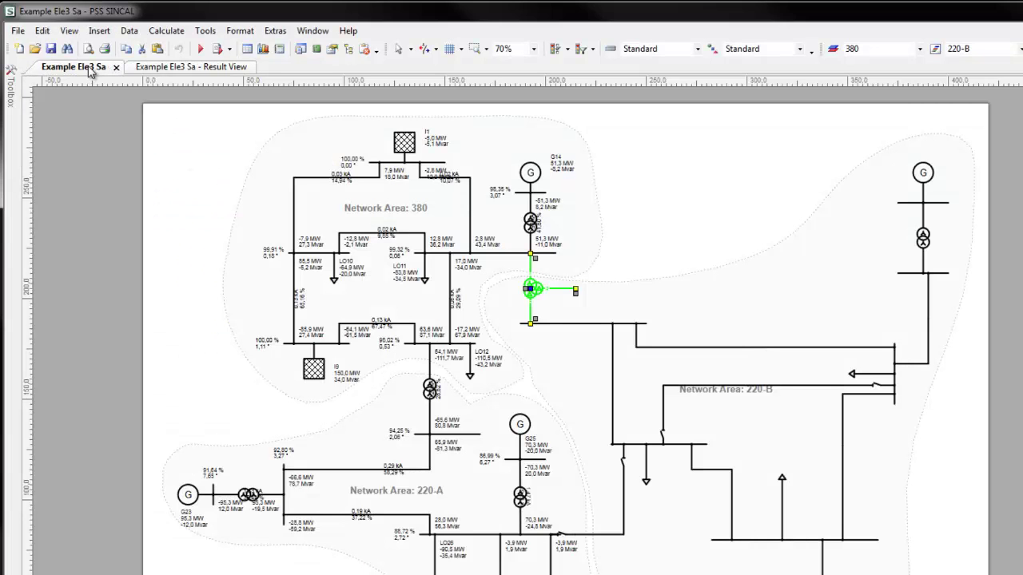
pyautogui.click(166, 31)
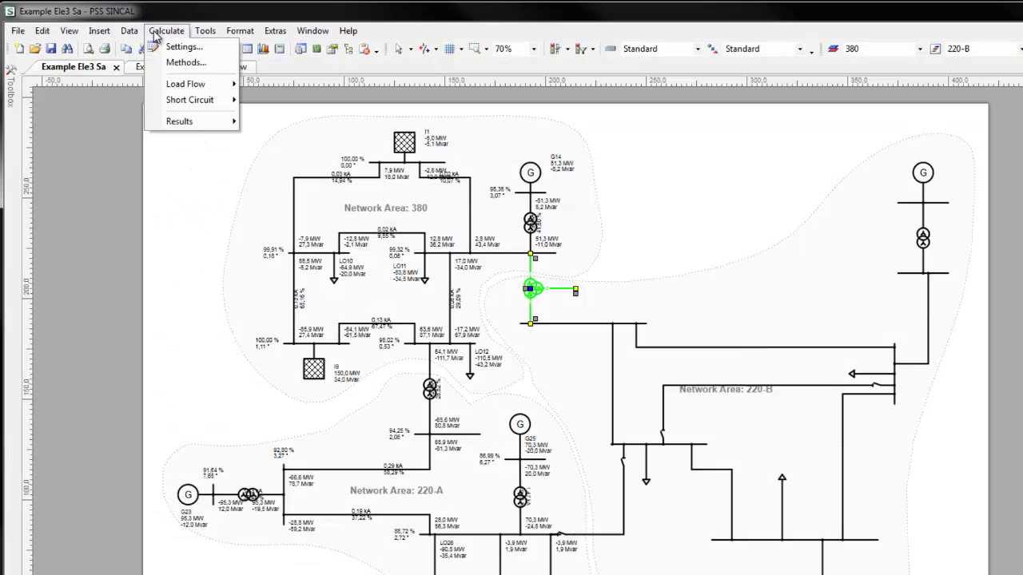
pyautogui.moveTo(178, 86)
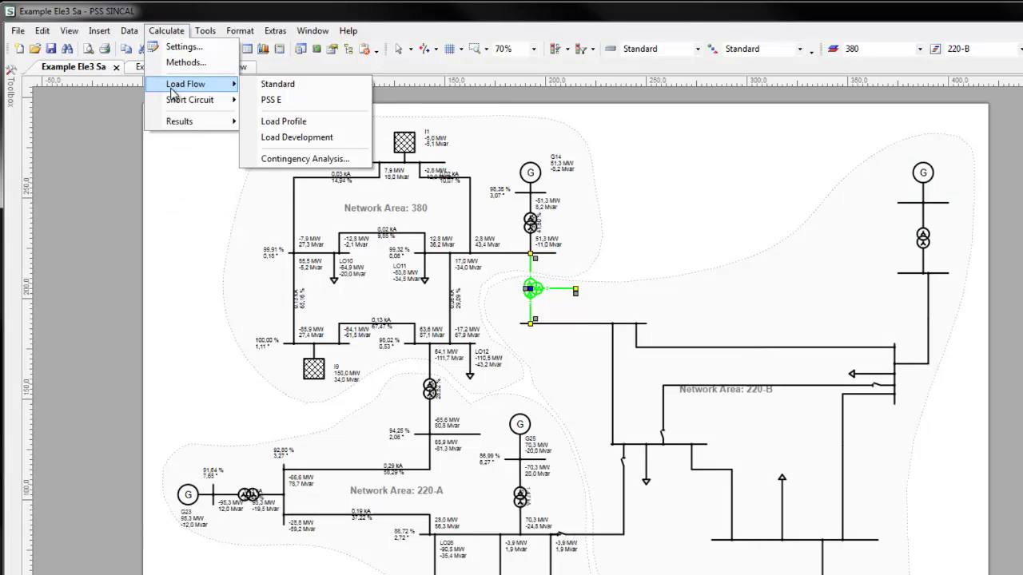
pyautogui.click(294, 160)
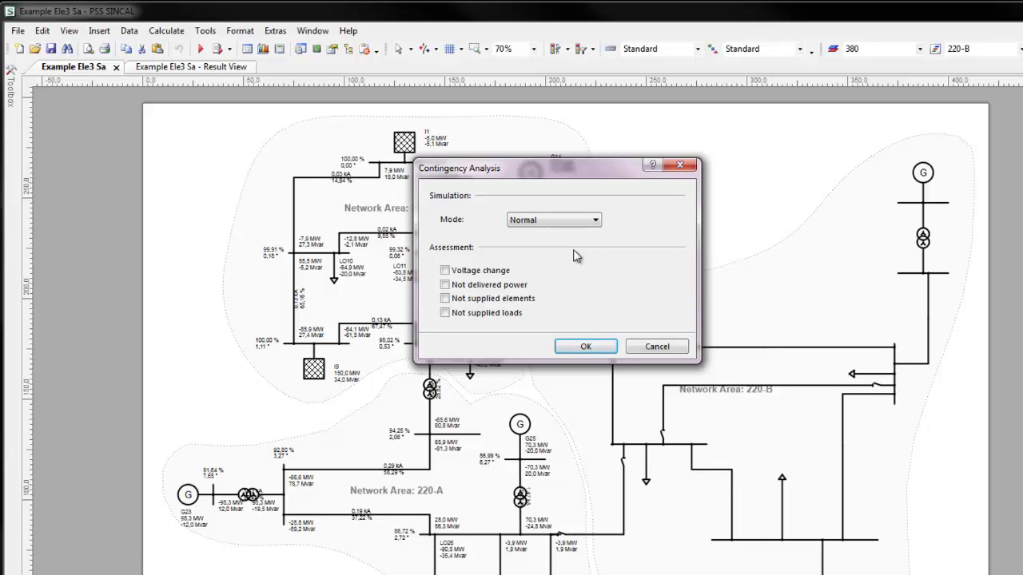
pyautogui.click(591, 220)
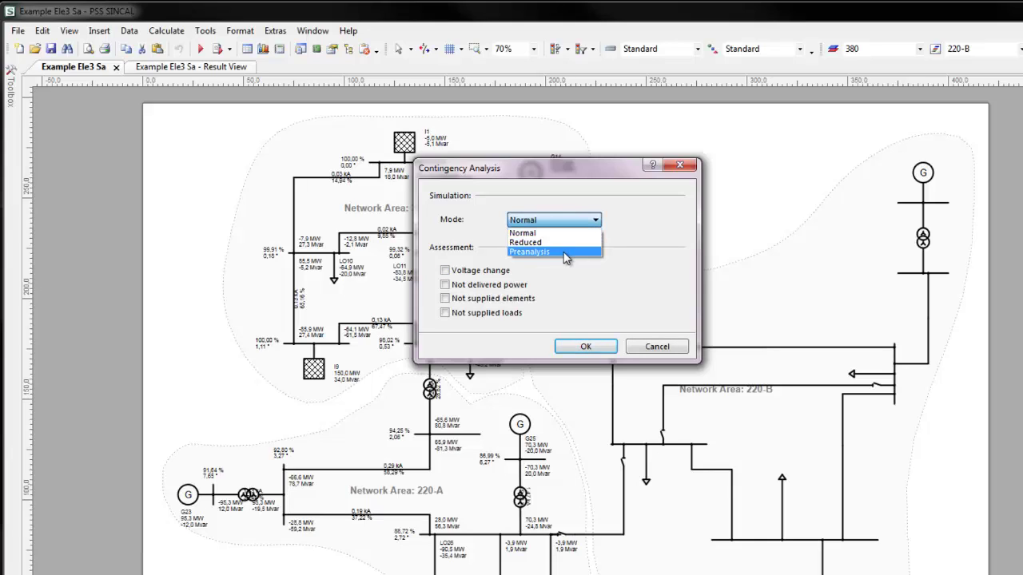
pyautogui.click(565, 252)
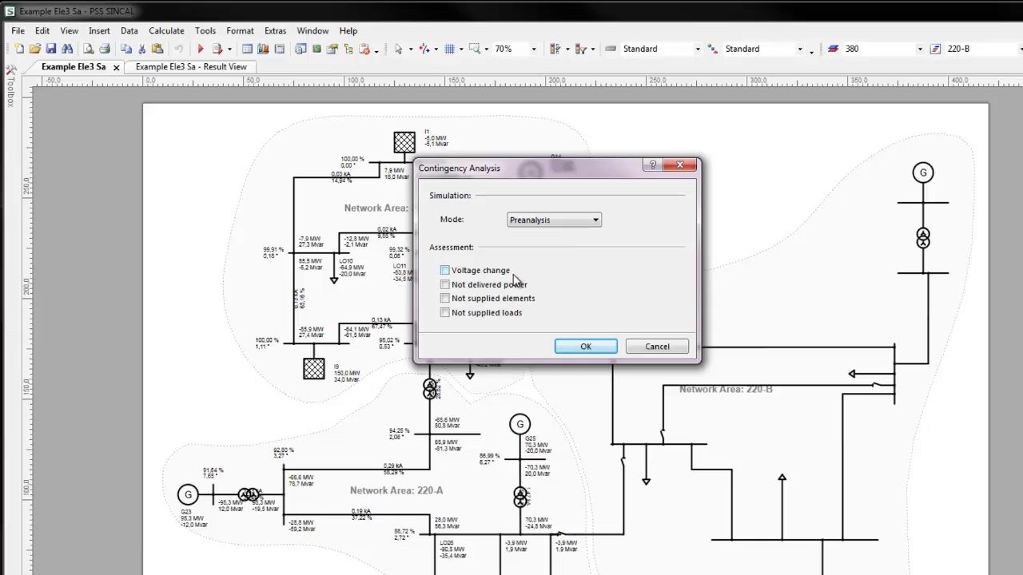
pyautogui.click(445, 271)
pyautogui.click(445, 299)
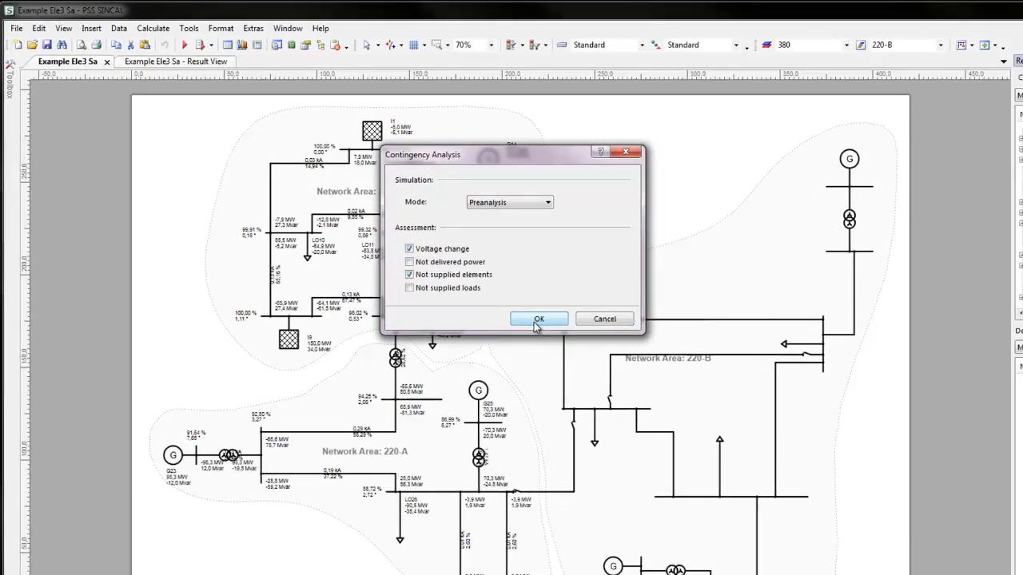
pyautogui.click(586, 346)
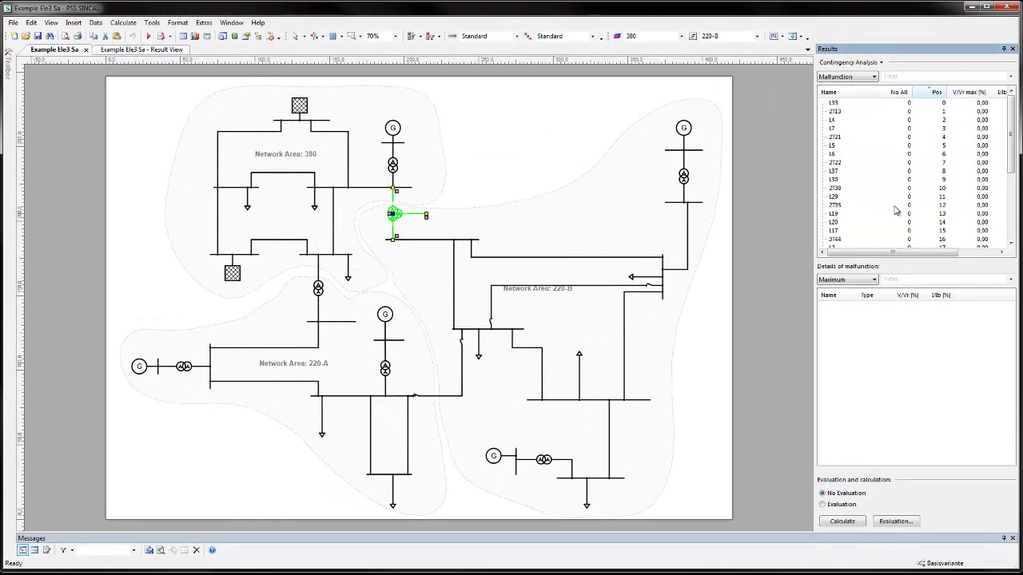
# Step: Run a Reduced contingency analysis with 20, then deselect the transformer on the diagram
pyautogui.moveTo(1013, 159)
pyautogui.mouseDown()
pyautogui.moveTo(1017, 219)
pyautogui.moveTo(1016, 155)
pyautogui.mouseUp()
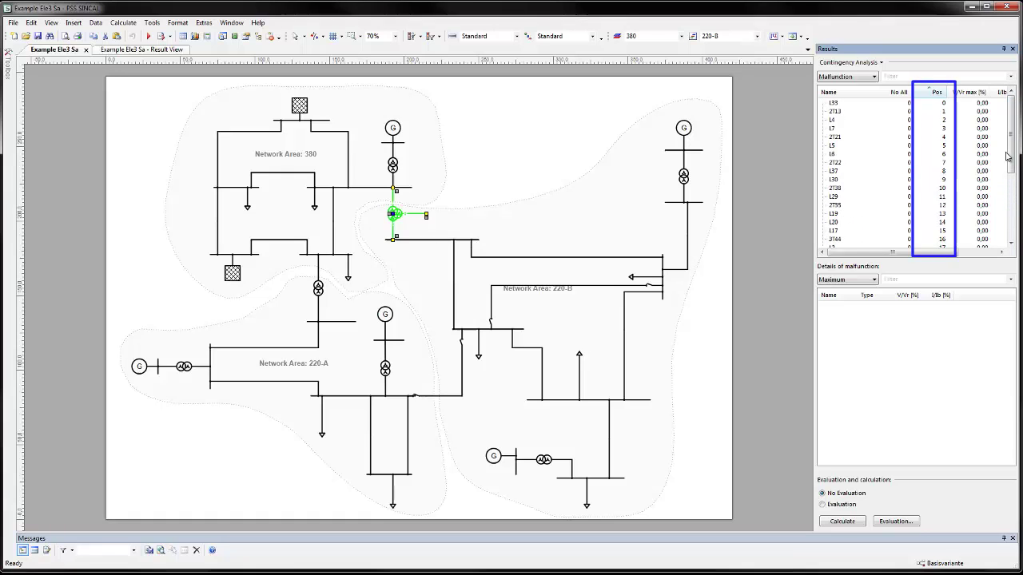
pyautogui.click(123, 22)
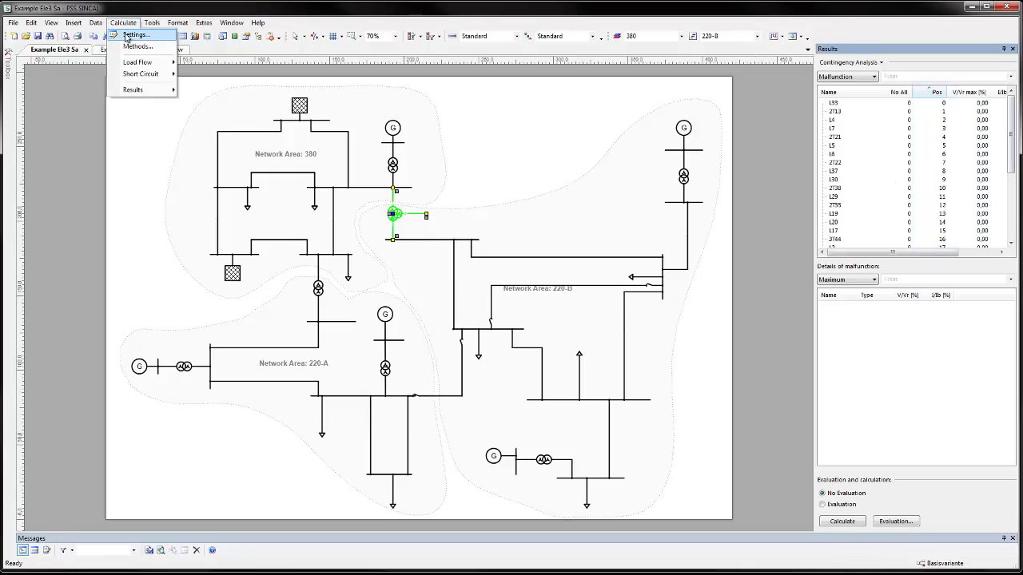
pyautogui.moveTo(170, 64)
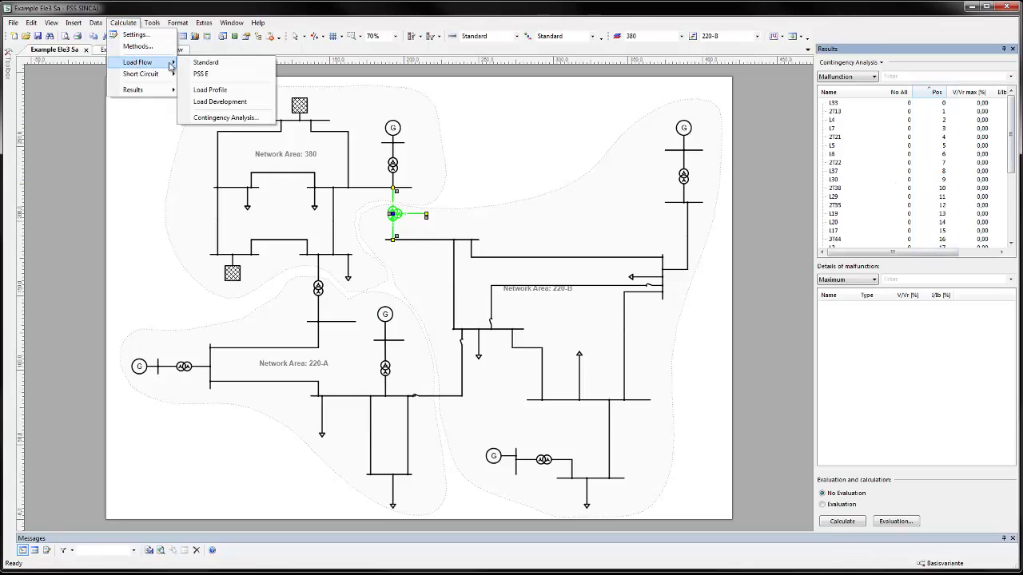
pyautogui.click(226, 118)
pyautogui.click(409, 163)
pyautogui.click(399, 179)
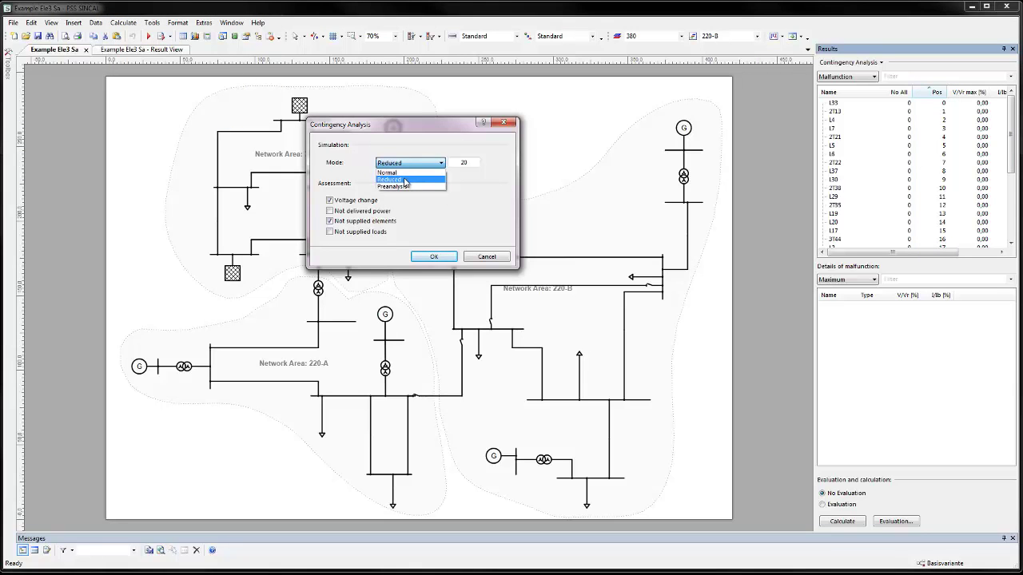
pyautogui.click(434, 257)
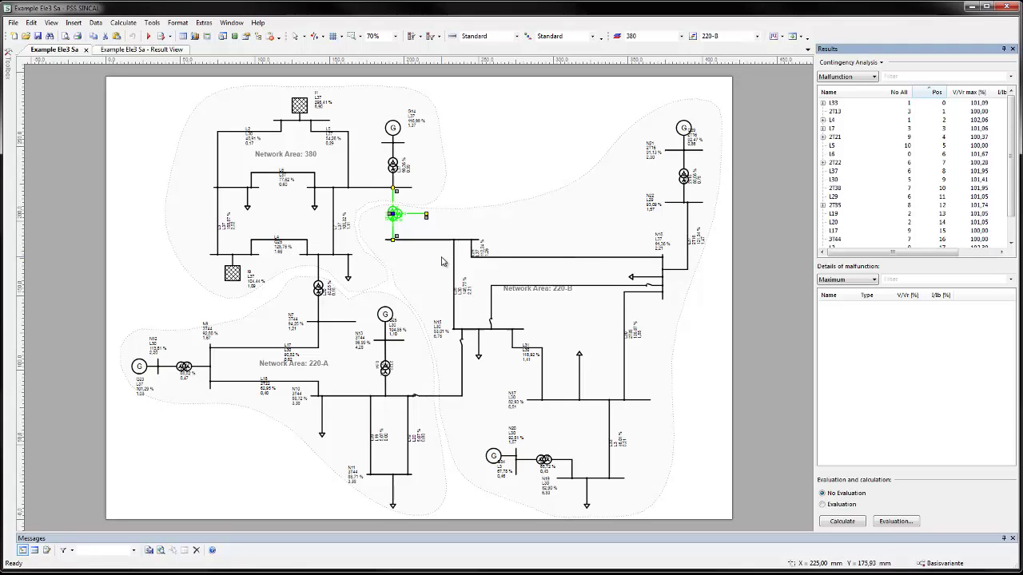
pyautogui.click(507, 171)
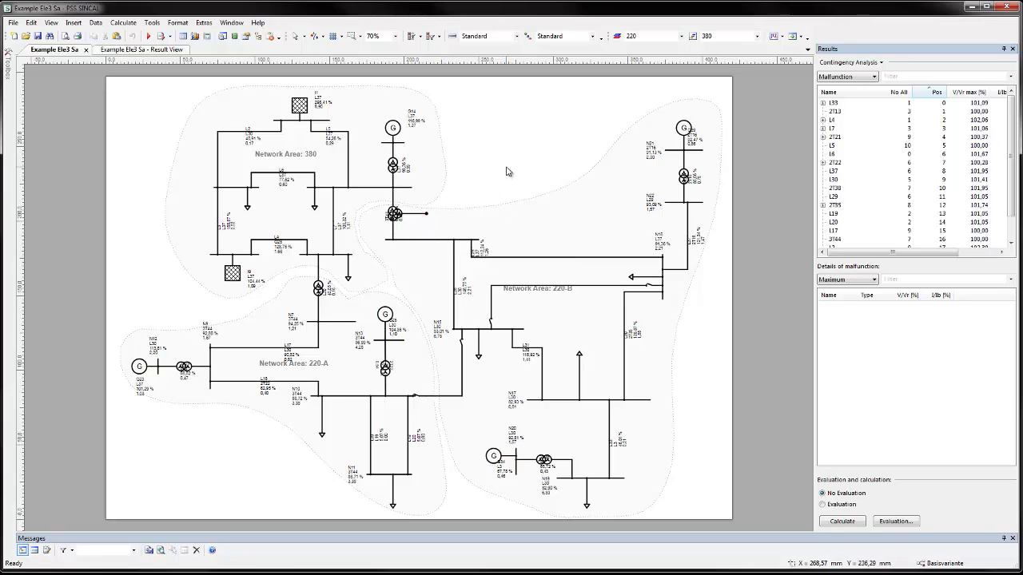